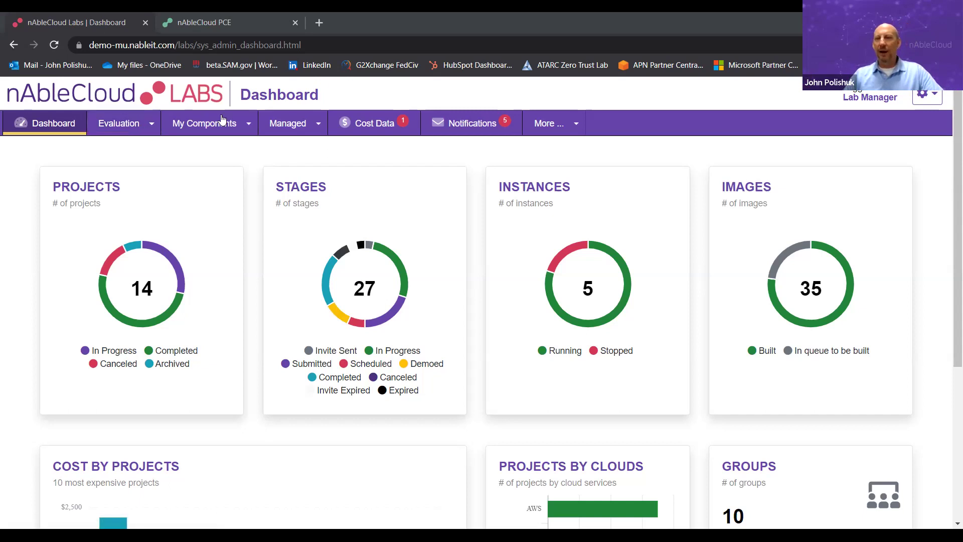
# - Check the account settings menu, then list the 14 evaluation projects under Evaluation > Projects
pyautogui.click(929, 98)
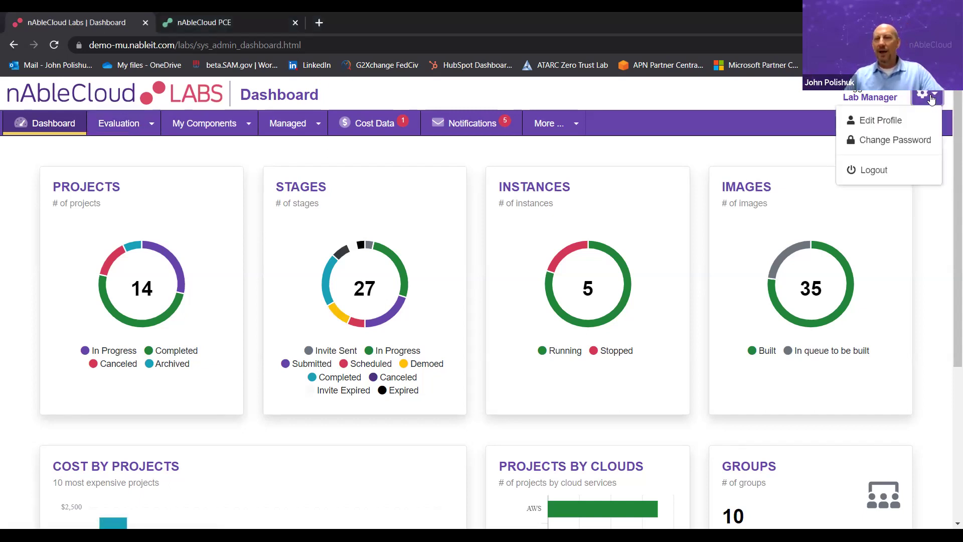
pyautogui.click(352, 95)
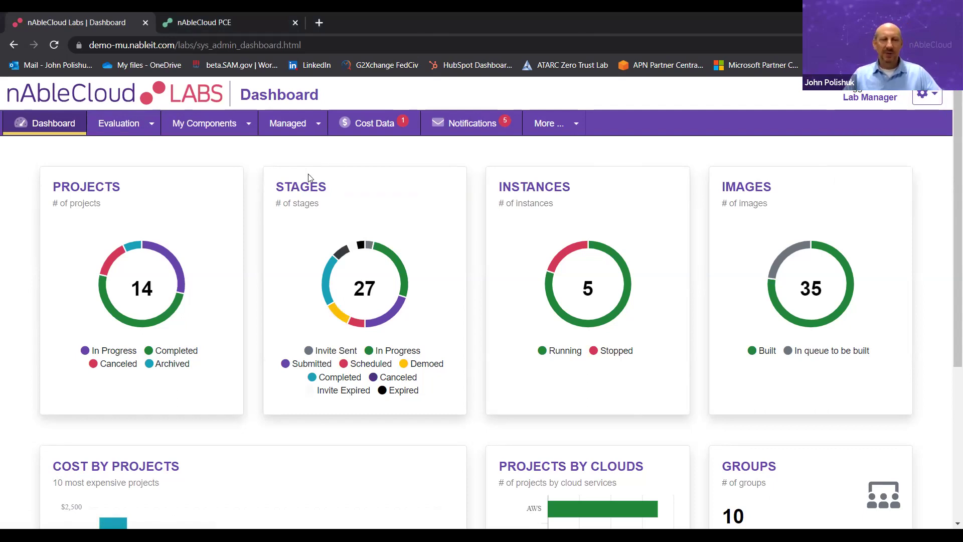
pyautogui.click(155, 127)
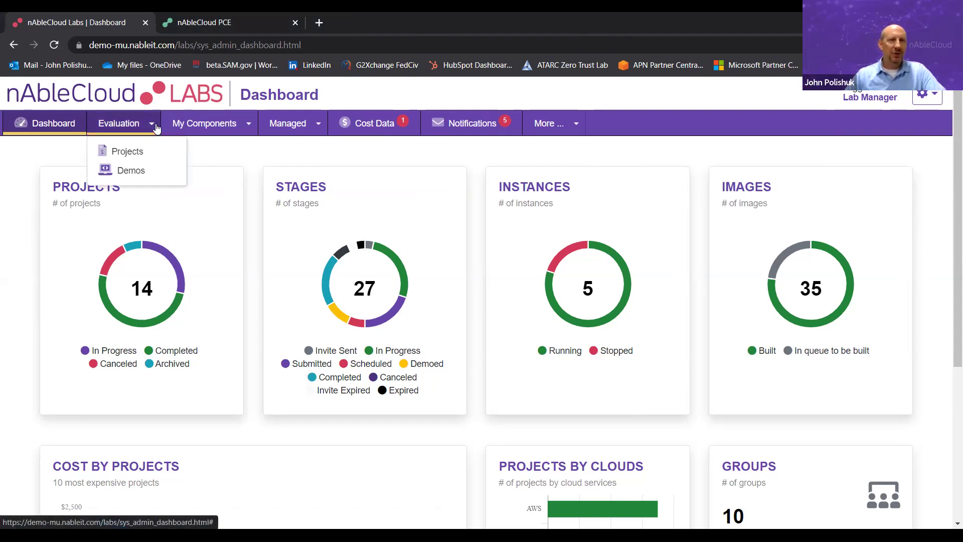
pyautogui.click(146, 152)
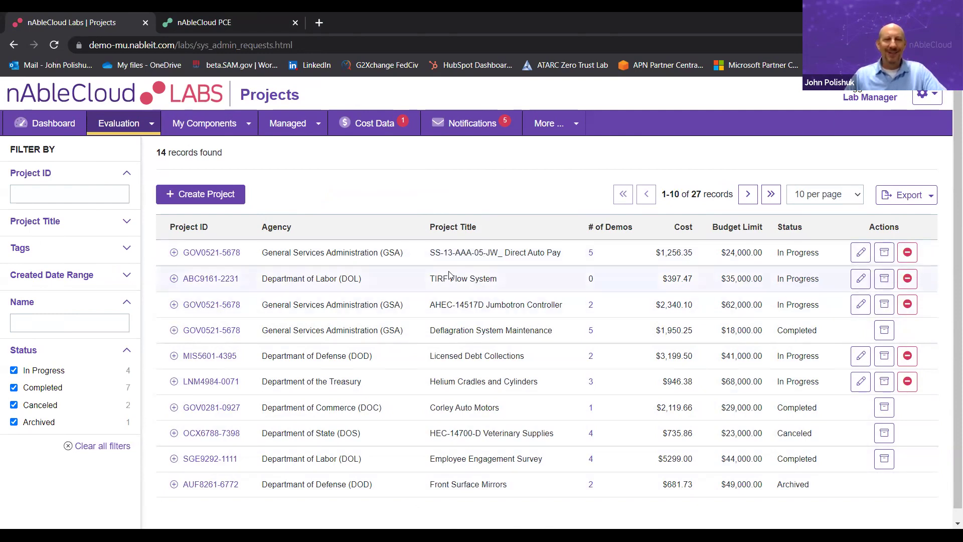
# - Expand project GOV0521-5678, review its documents, and list its five demos
pyautogui.click(174, 256)
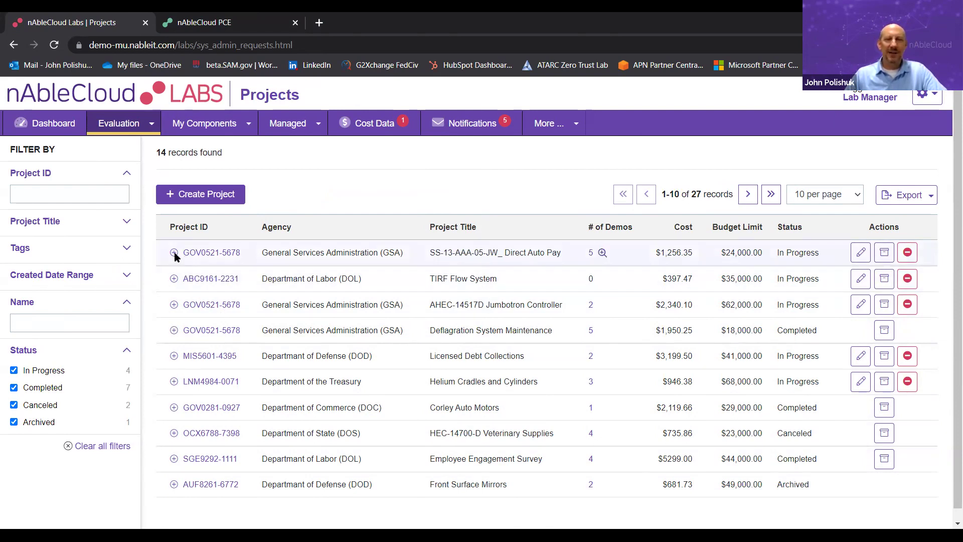
pyautogui.click(174, 254)
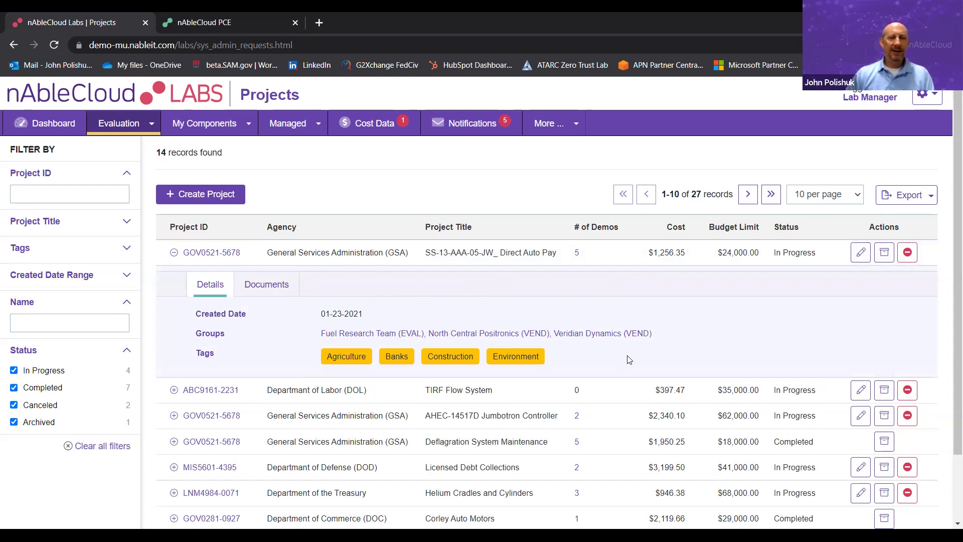
pyautogui.click(266, 284)
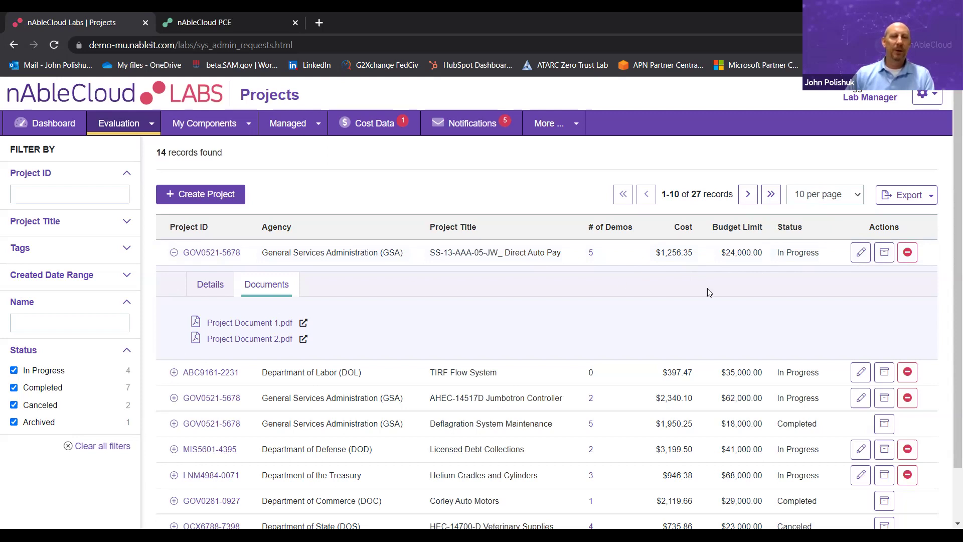
pyautogui.click(600, 254)
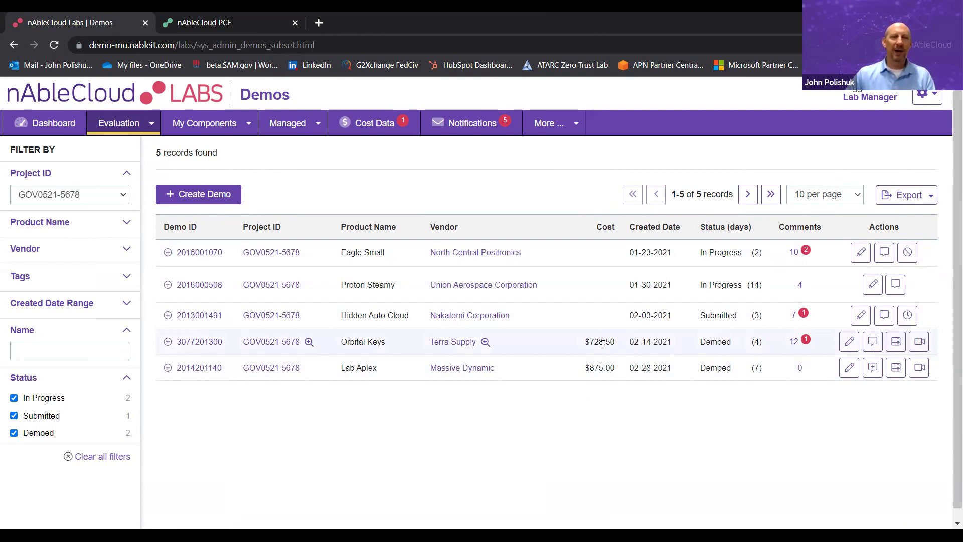
# - Open the Create Demo form and dismiss it without creating anything
pyautogui.click(234, 195)
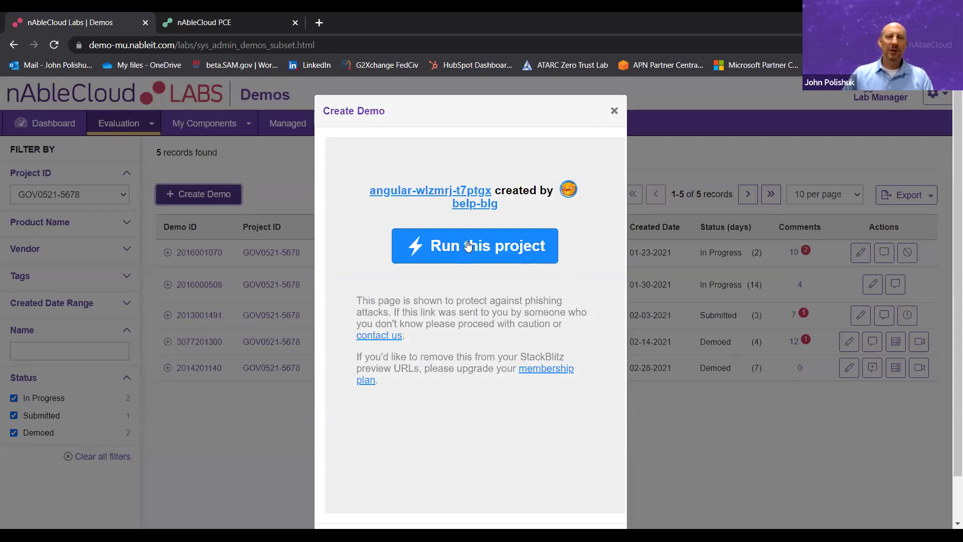
pyautogui.moveTo(340, 125); pyautogui.dragTo(252, 153)
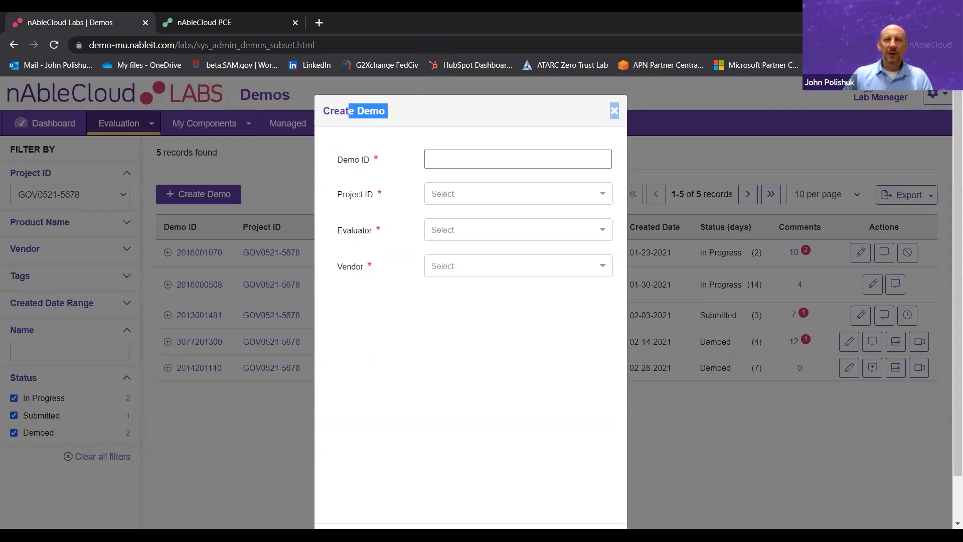
pyautogui.press('Escape')
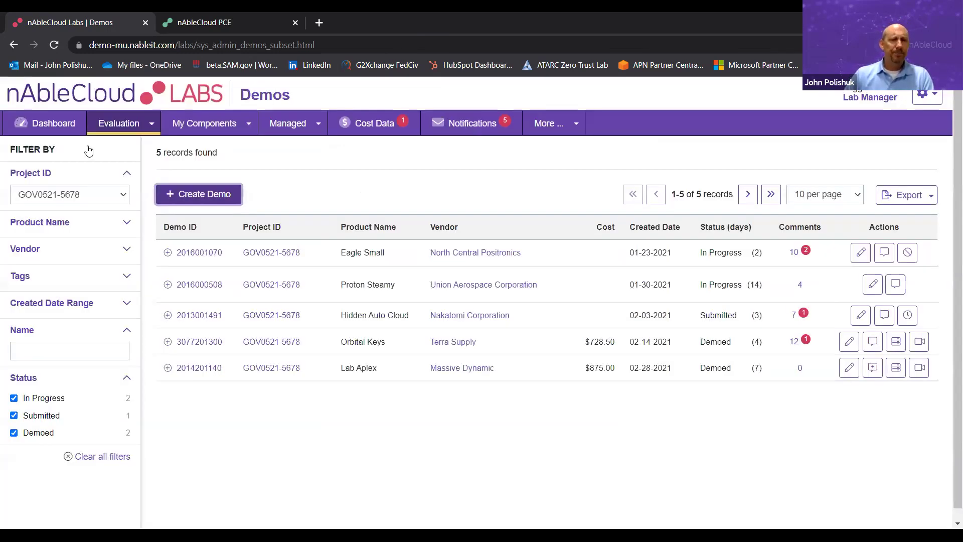
# - Go to My Components > My Instances to view the running My DMD Instance
pyautogui.click(108, 126)
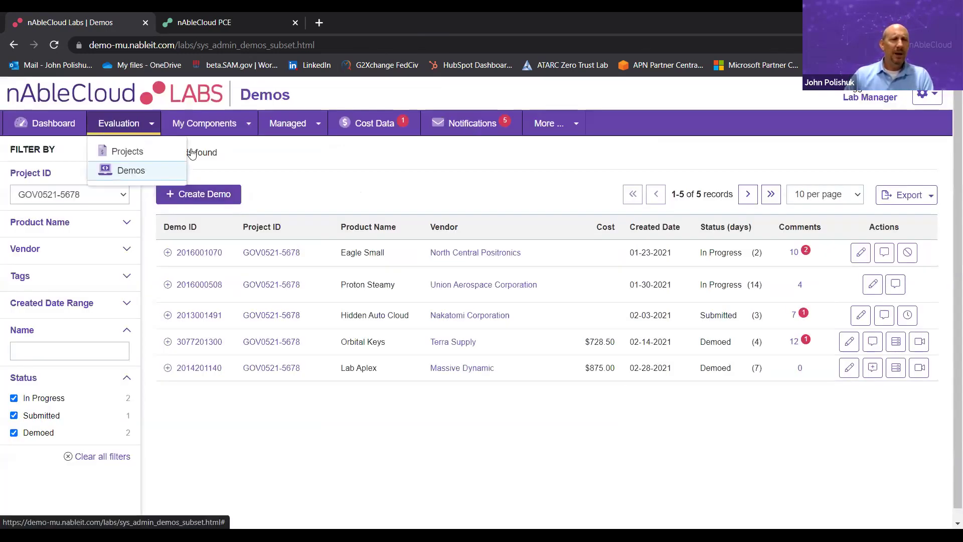
pyautogui.click(216, 127)
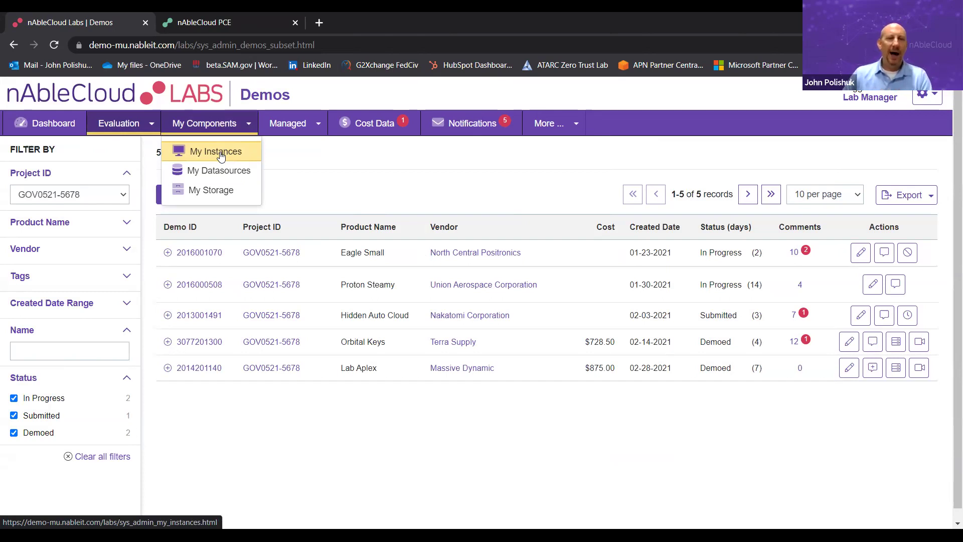
pyautogui.click(221, 156)
pyautogui.moveTo(346, 355)
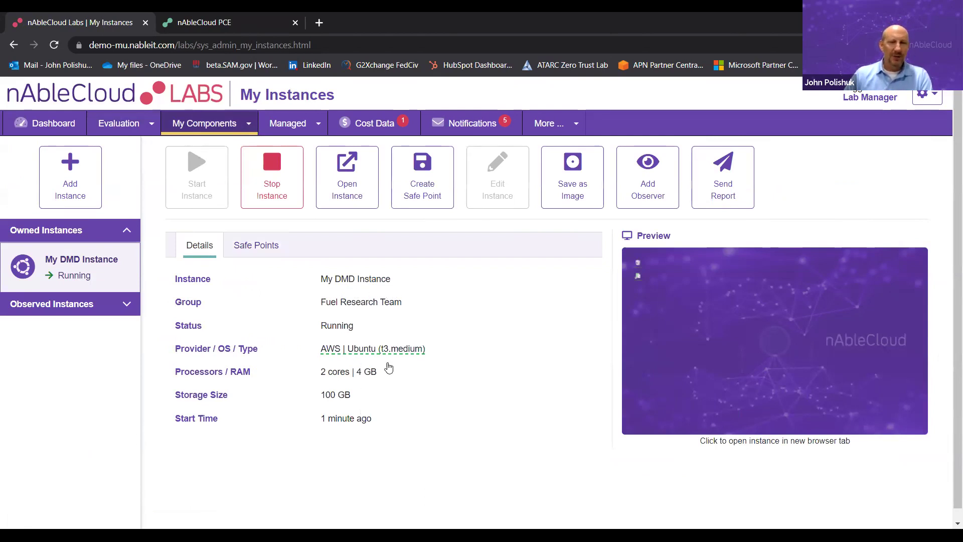
pyautogui.moveTo(387, 365)
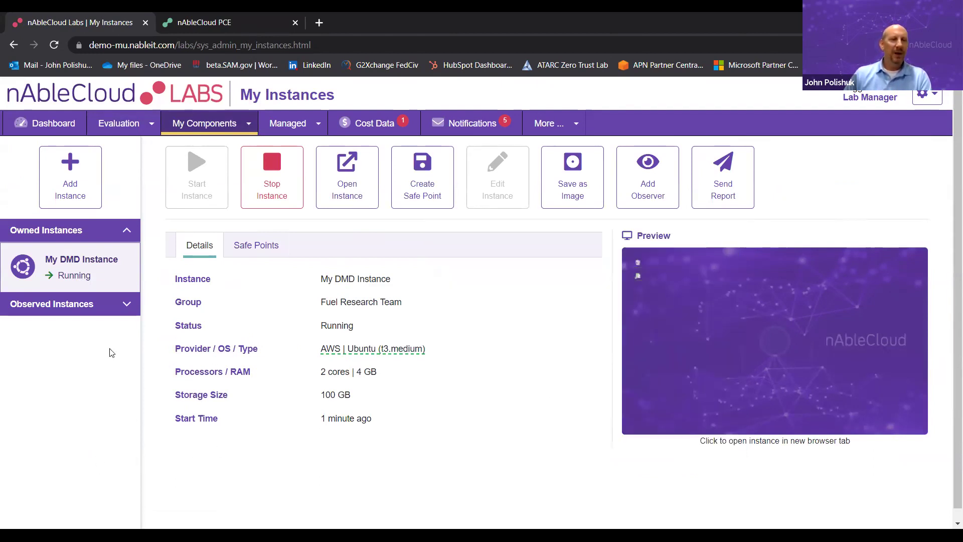
pyautogui.click(85, 197)
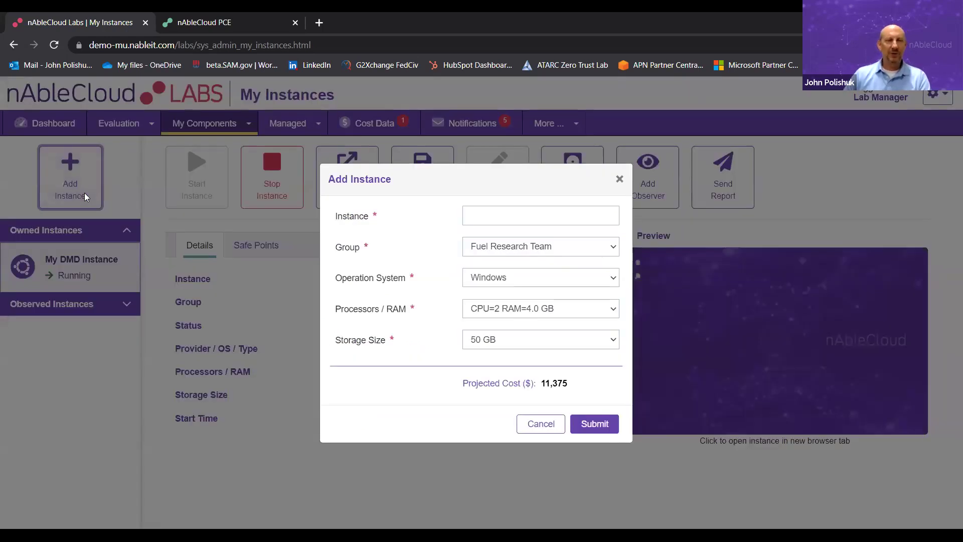
pyautogui.click(482, 213)
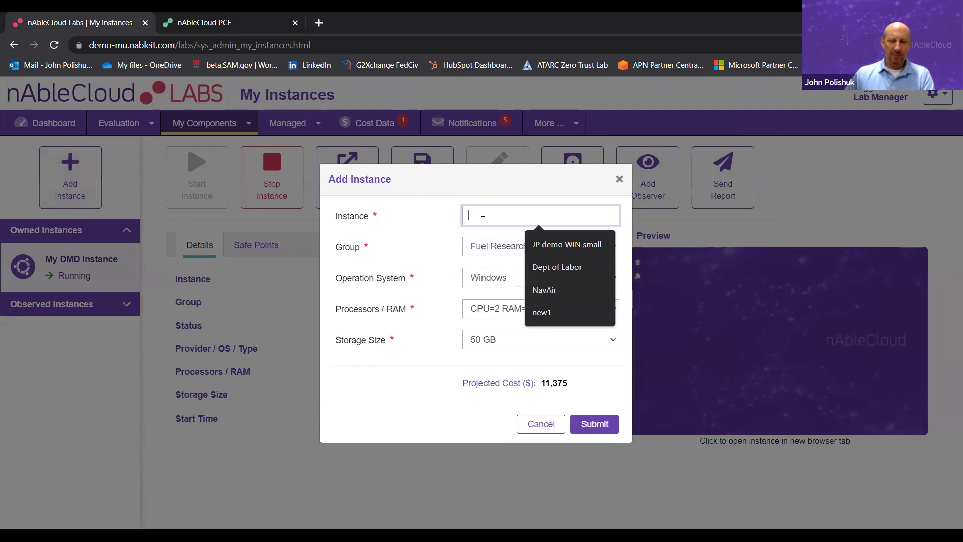
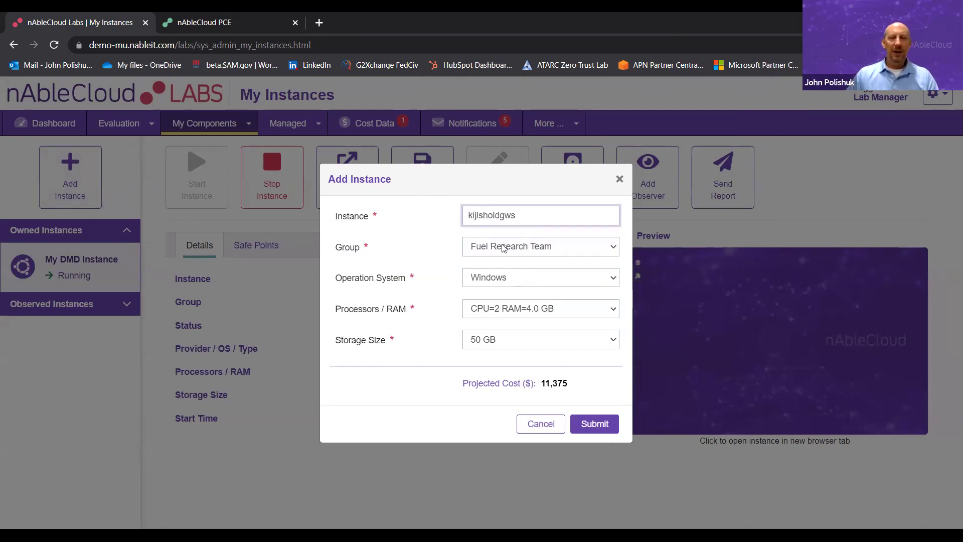
pyautogui.click(526, 249)
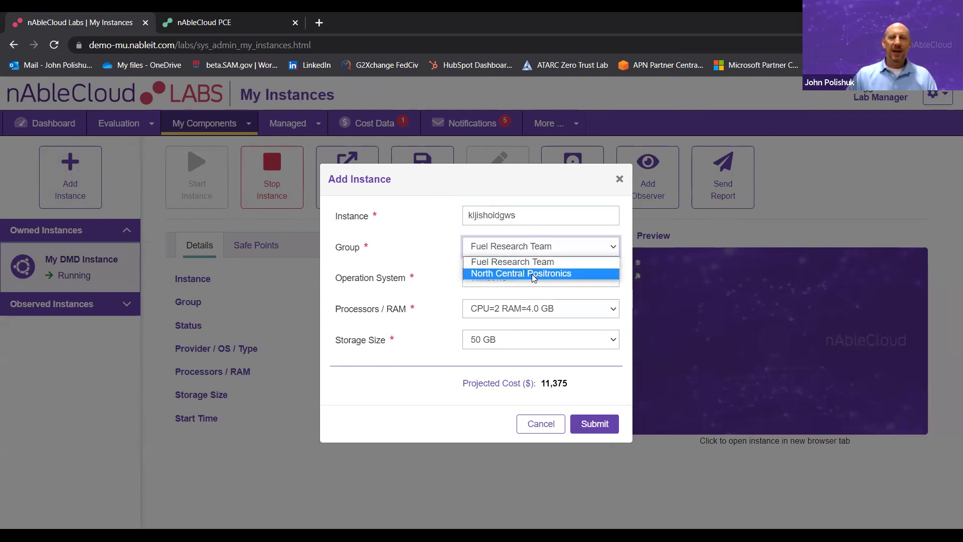
pyautogui.click(534, 274)
pyautogui.click(534, 286)
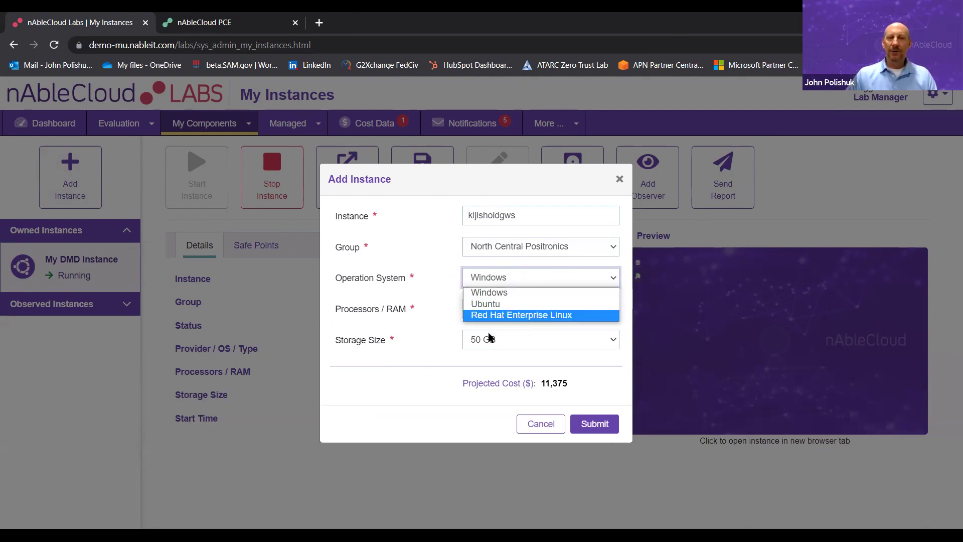
pyautogui.click(435, 380)
pyautogui.click(540, 314)
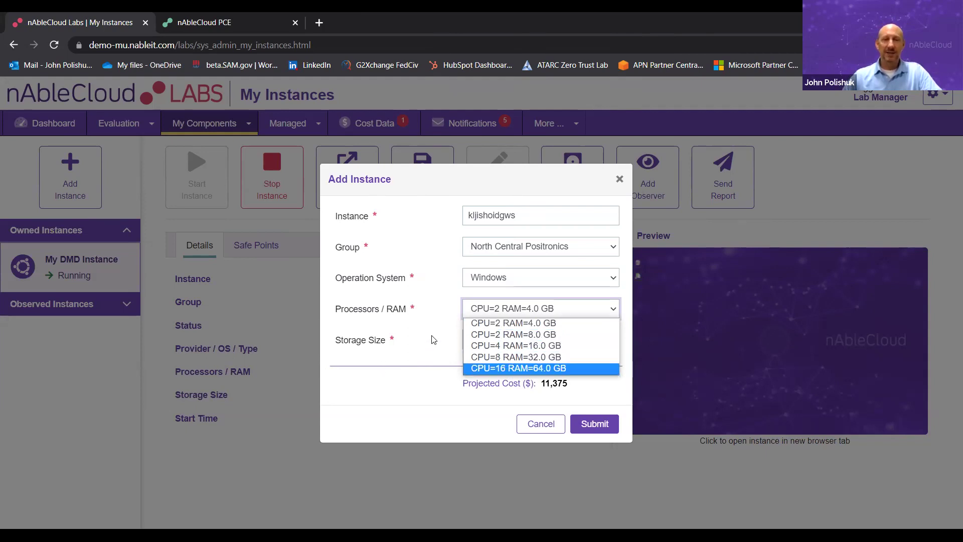
pyautogui.click(549, 346)
pyautogui.click(548, 347)
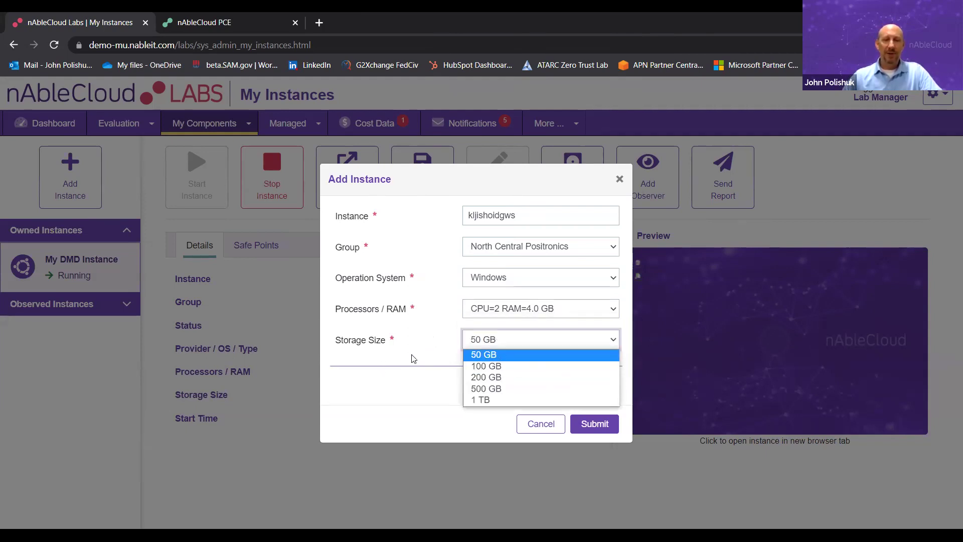
pyautogui.click(412, 358)
pyautogui.click(300, 360)
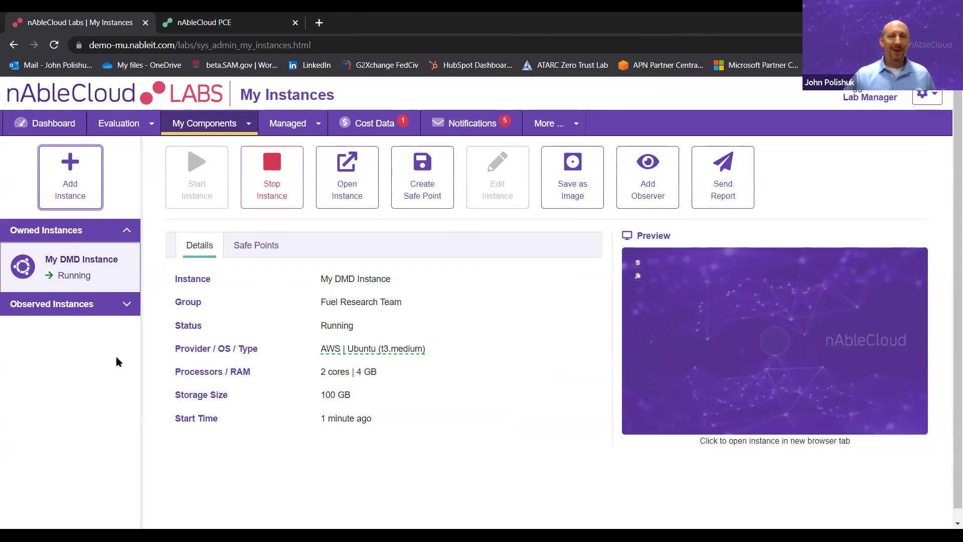
# - Start adding an observer to My DMD Instance from the My Instances page
pyautogui.click(70, 180)
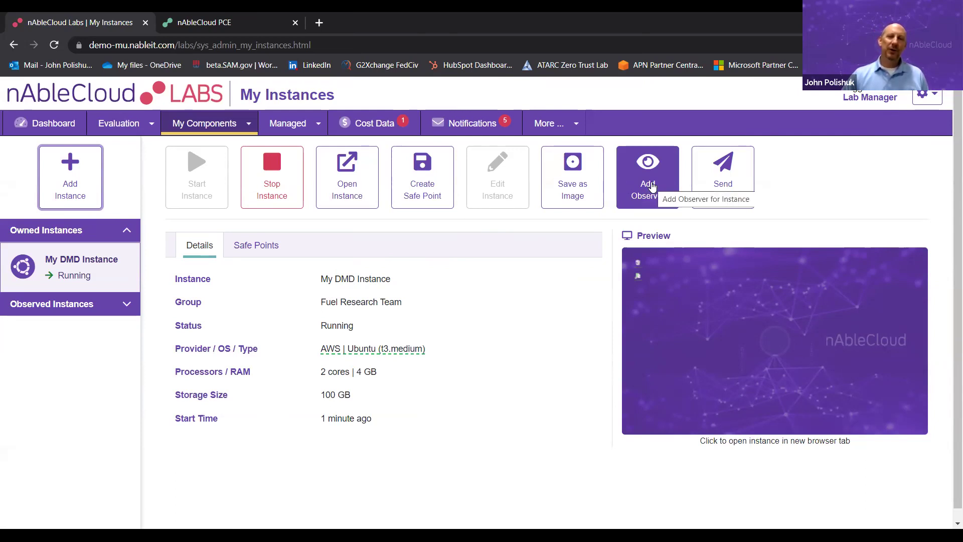
pyautogui.click(651, 185)
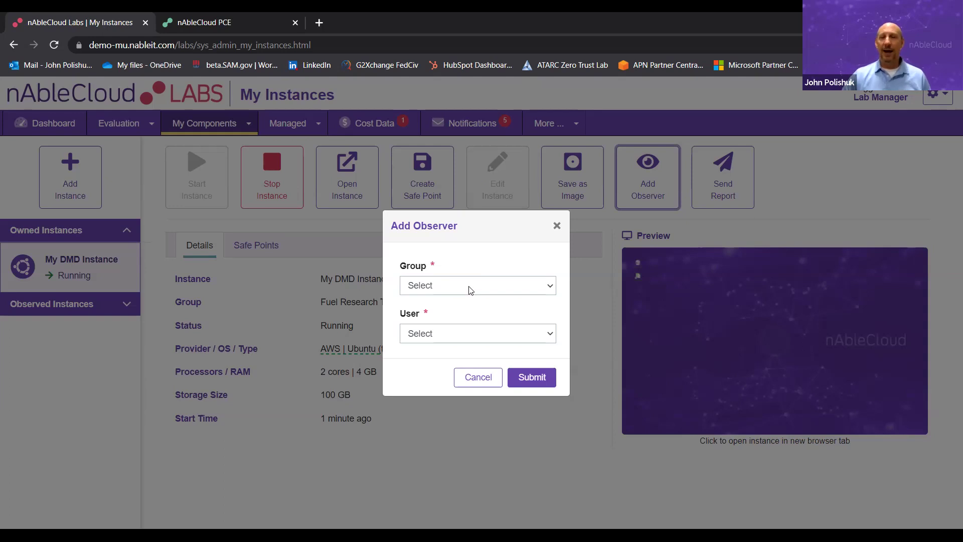
# - Add a Fuel Research Team member as an observer of My DMD Instance
pyautogui.click(471, 287)
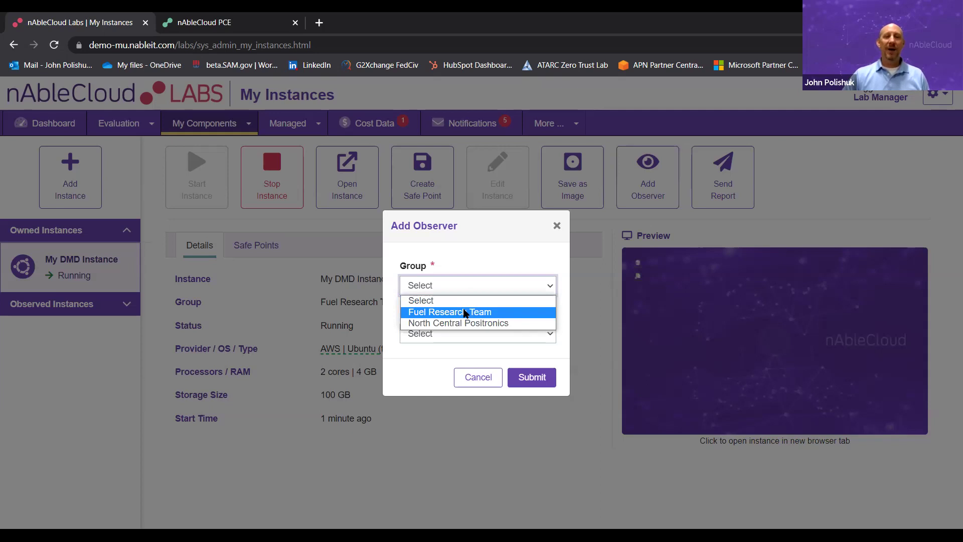
pyautogui.click(465, 312)
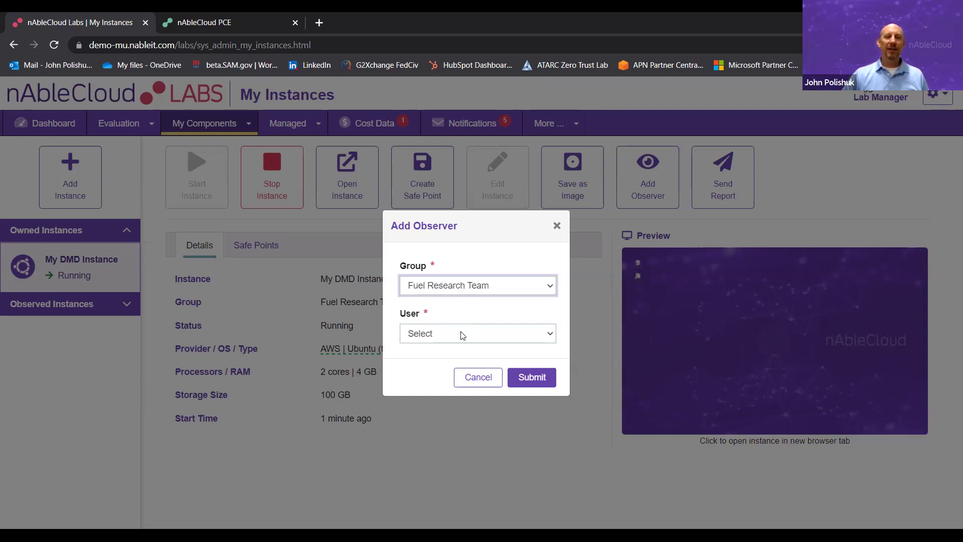
pyautogui.click(462, 335)
pyautogui.click(453, 362)
pyautogui.click(530, 382)
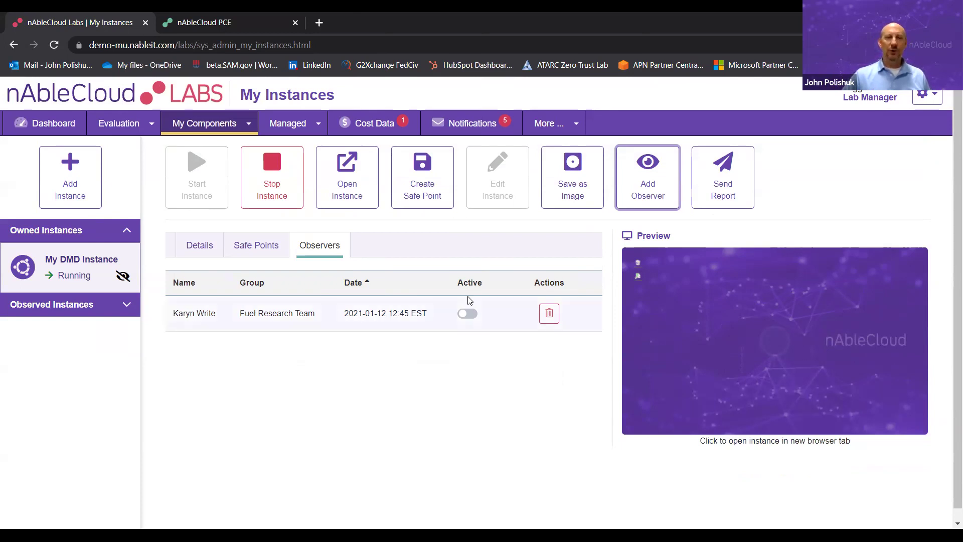
# - Switch the new observer's access on and back off, leaving it inactive
pyautogui.click(468, 313)
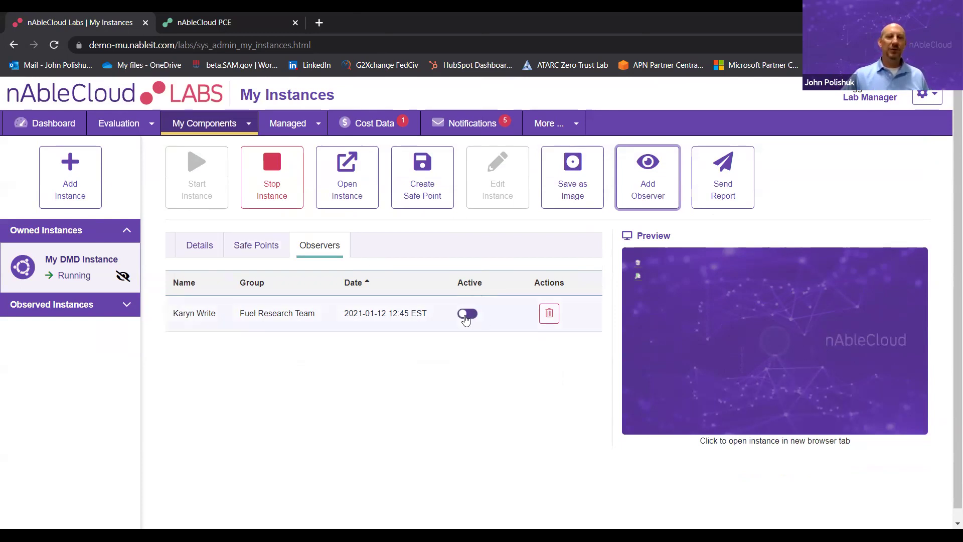
pyautogui.click(469, 314)
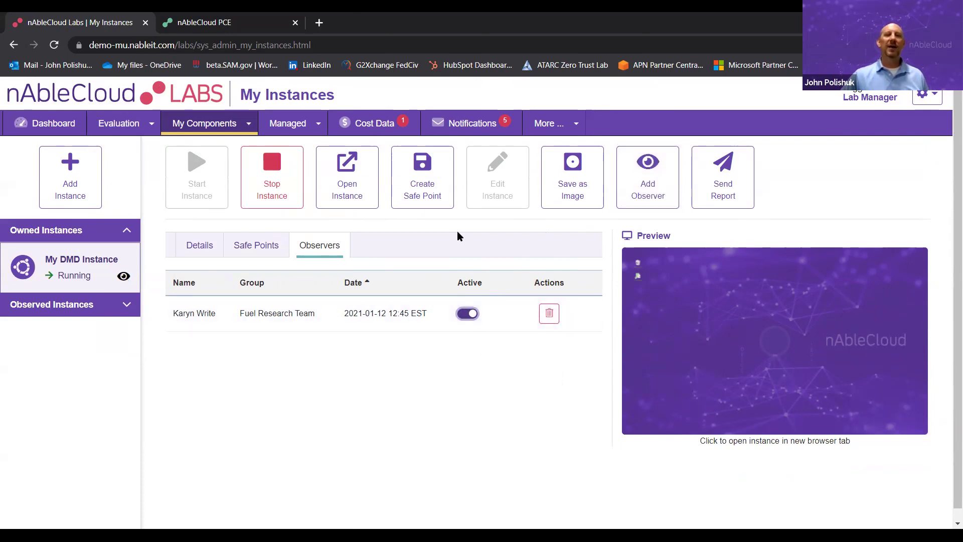
pyautogui.click(467, 313)
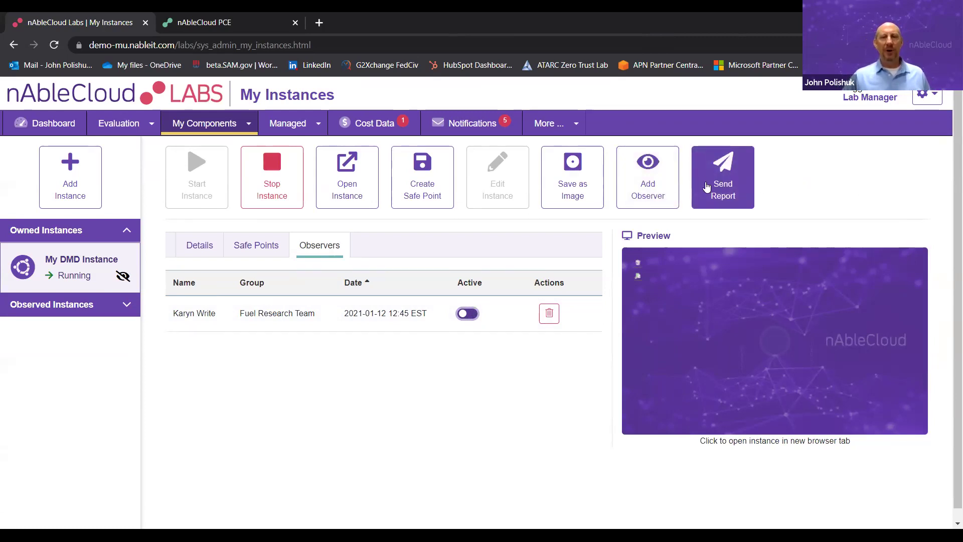
pyautogui.click(221, 126)
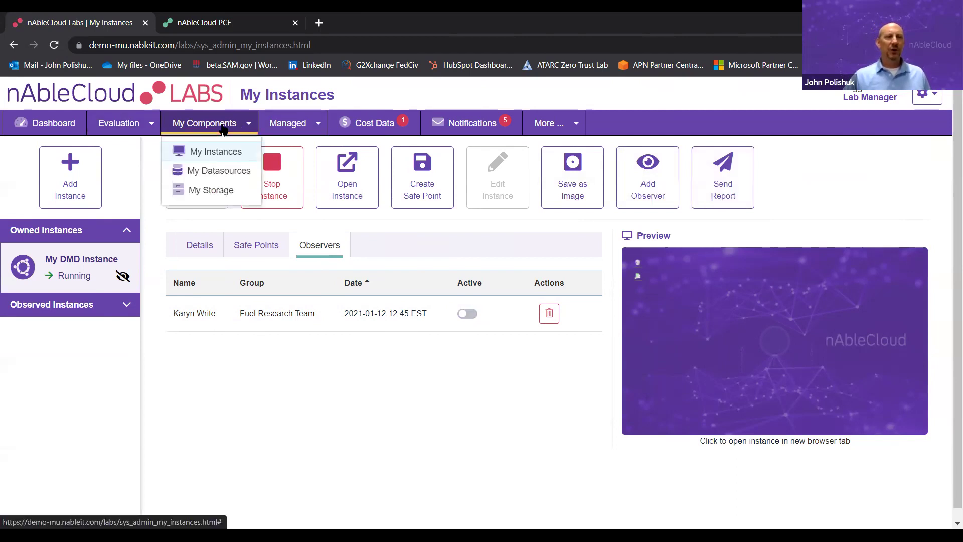
# - Browse My Datasources and nAble_FirstBucket's files in My Storage, then open All Instances
pyautogui.click(222, 168)
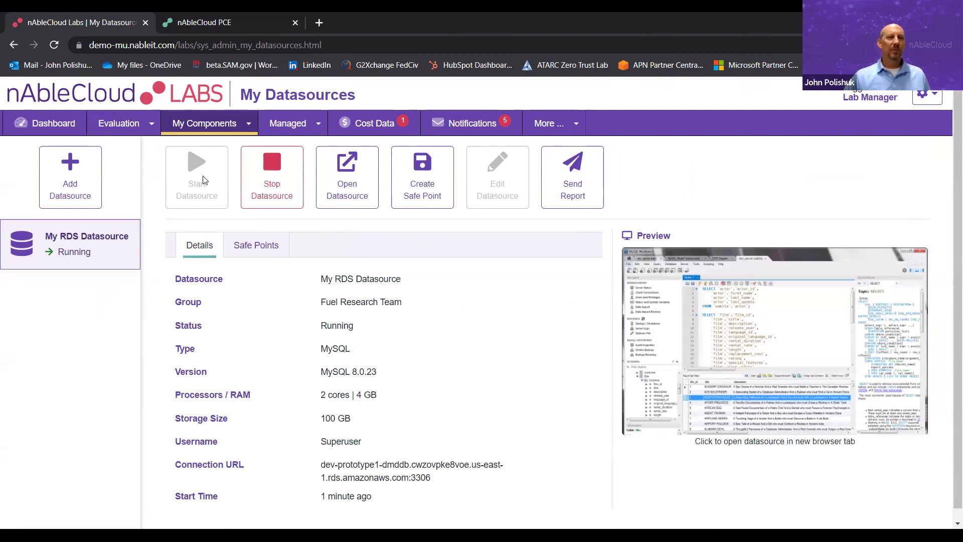
pyautogui.click(212, 125)
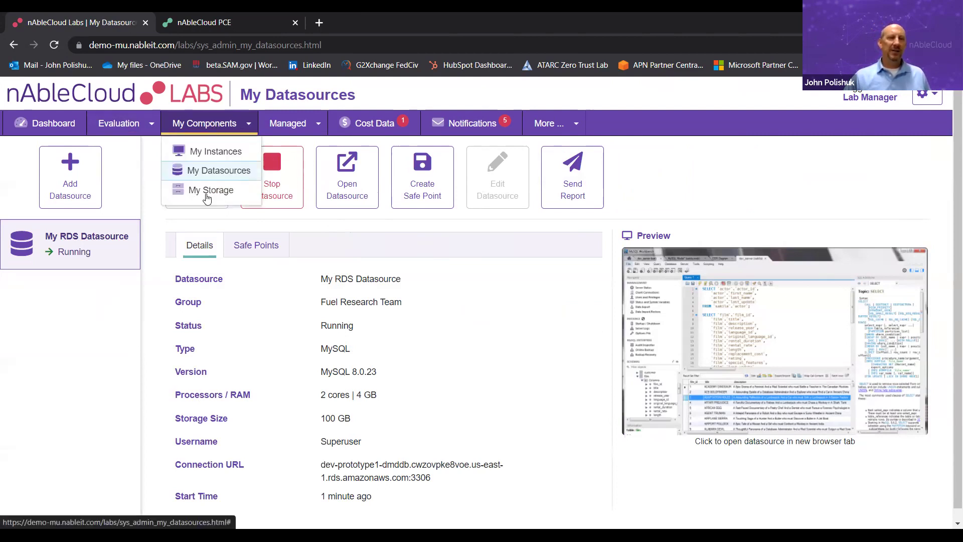
pyautogui.click(205, 193)
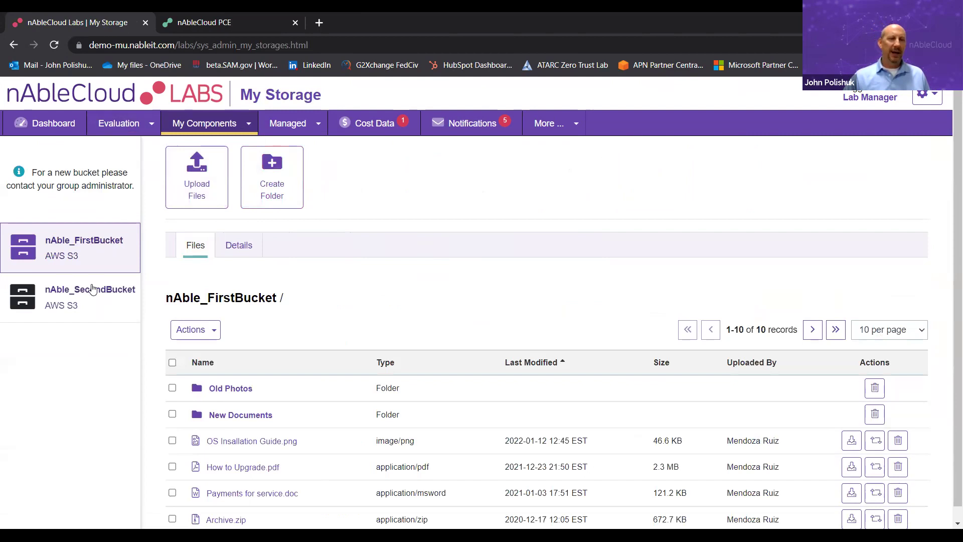
pyautogui.scroll(-1, 428, 271)
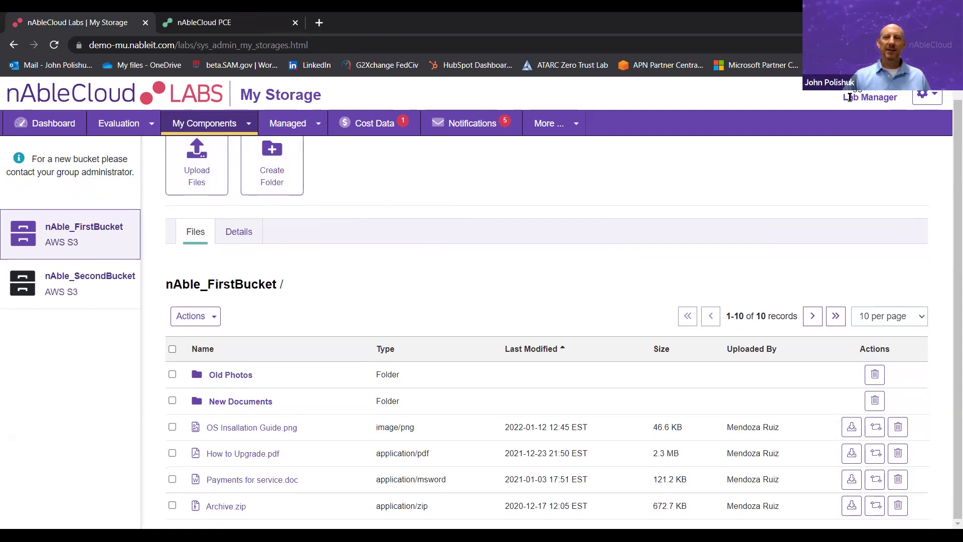
pyautogui.click(303, 128)
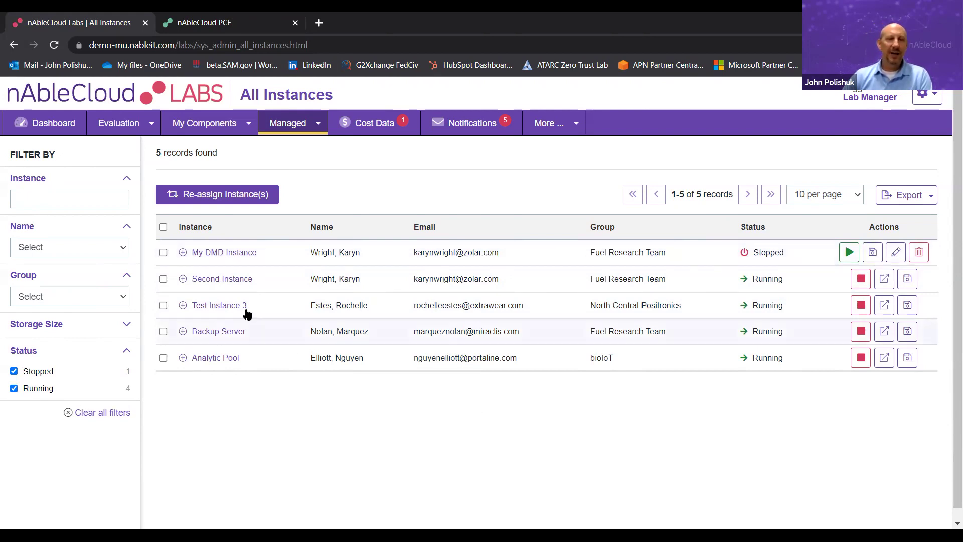
# - Expand My DMD Instance, visit All Datasources and All Storage, then open Cost Data for 12/01-12/31/2021
pyautogui.click(182, 253)
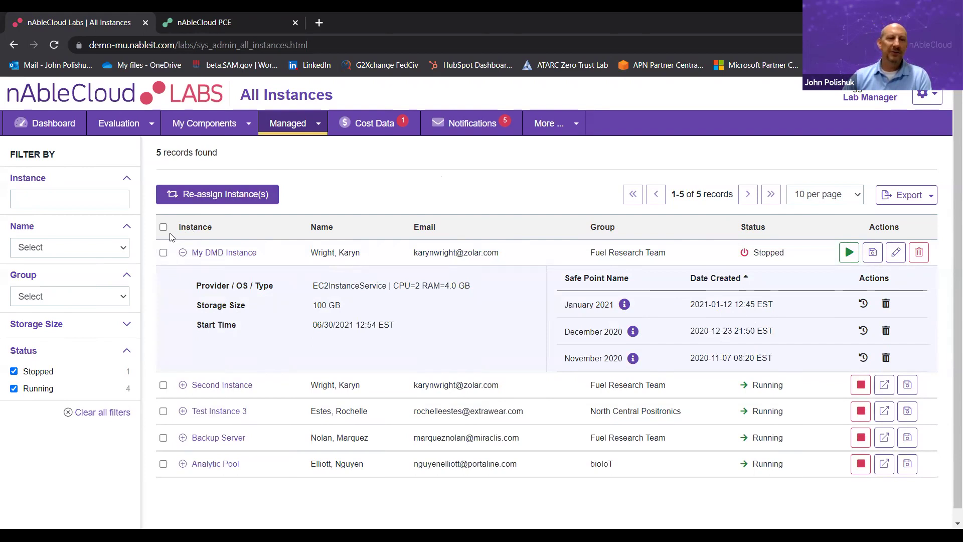
pyautogui.click(317, 129)
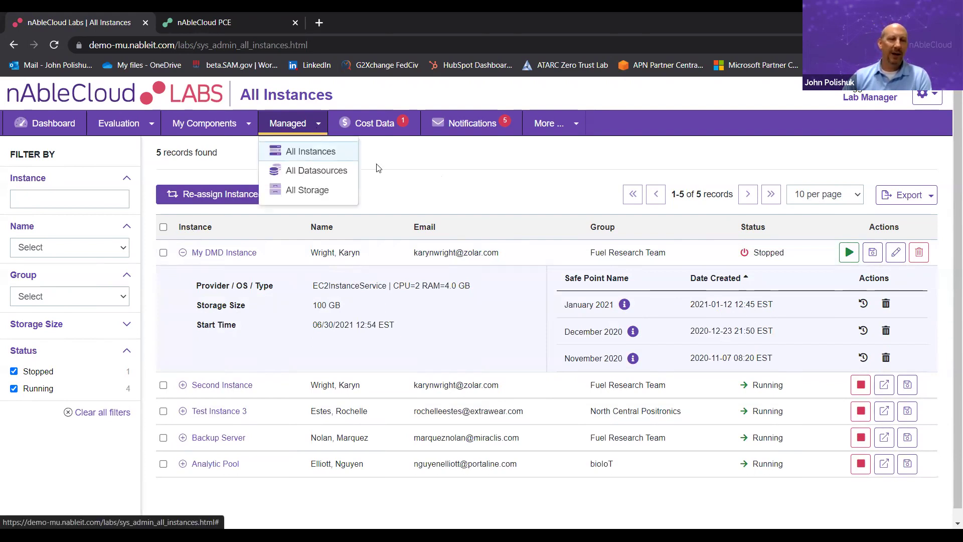
pyautogui.click(321, 170)
pyautogui.click(283, 123)
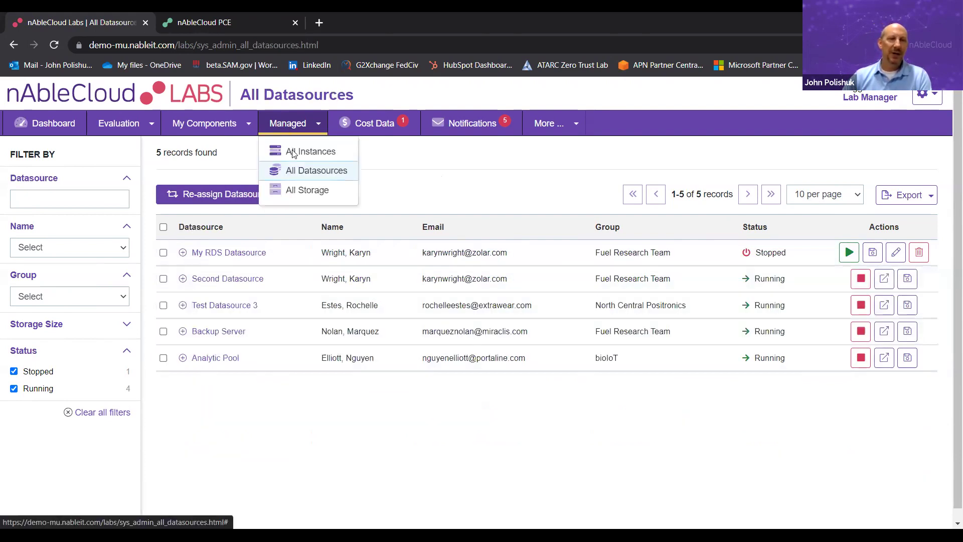
pyautogui.click(296, 190)
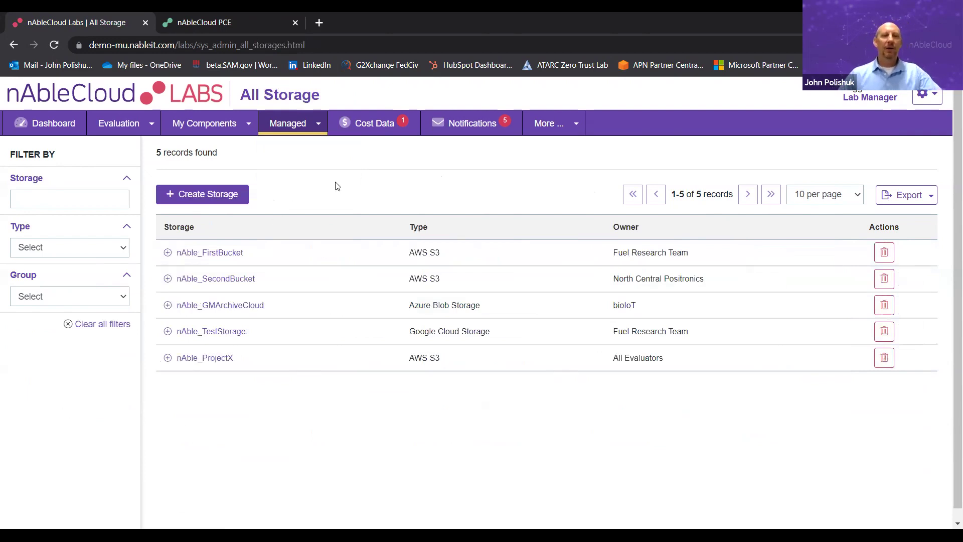
pyautogui.click(380, 130)
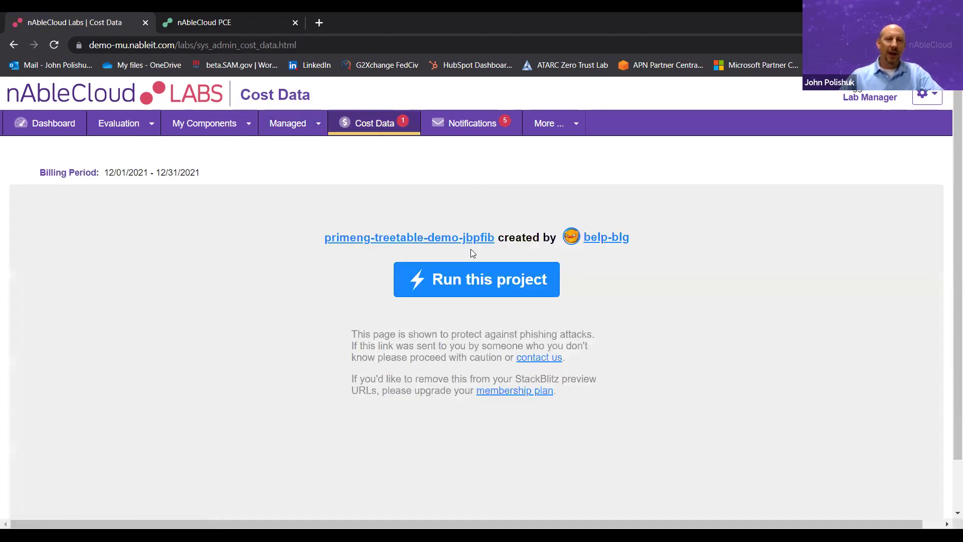
# - Load the cost table and drill into finRPA's first user and My DMD Instance costs, then collapse them
pyautogui.click(466, 279)
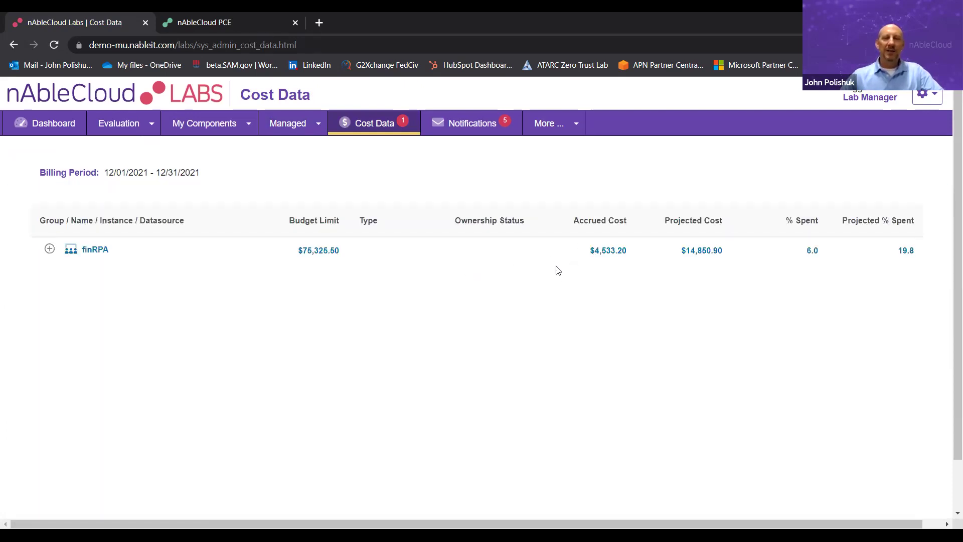
pyautogui.click(50, 250)
pyautogui.click(60, 275)
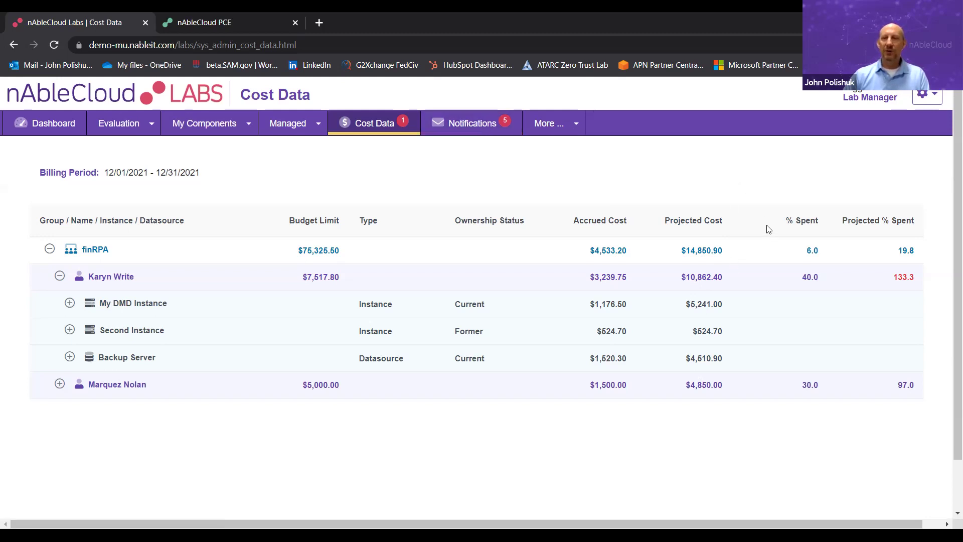
pyautogui.click(70, 303)
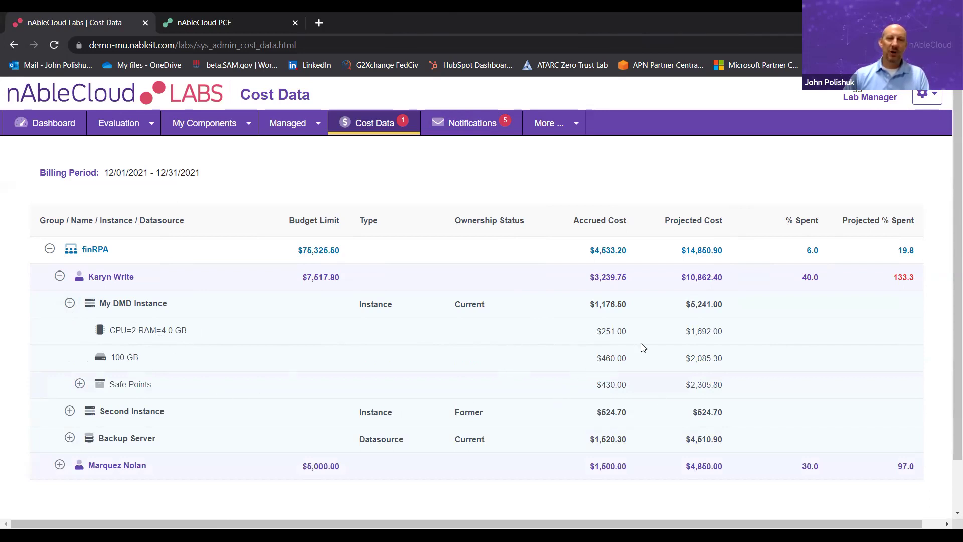
pyautogui.click(70, 304)
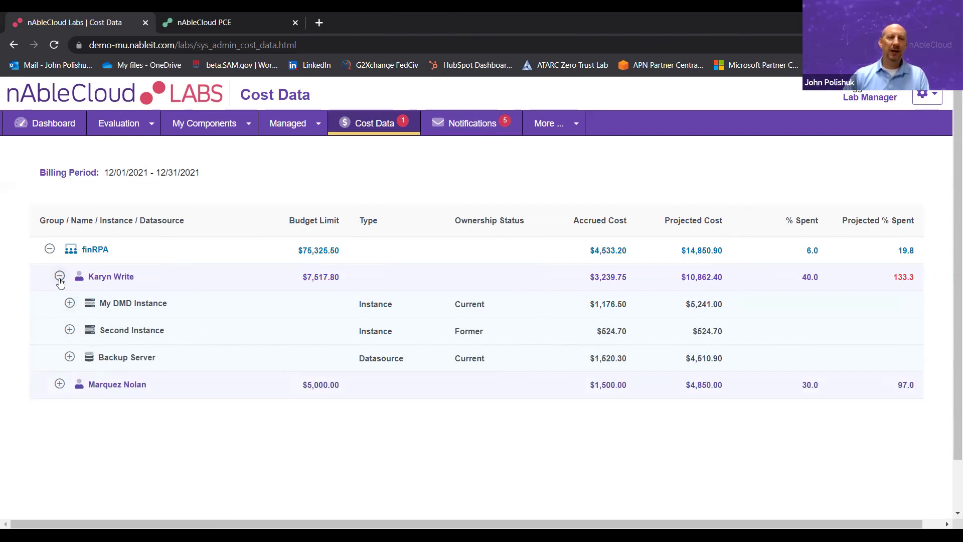
pyautogui.click(59, 276)
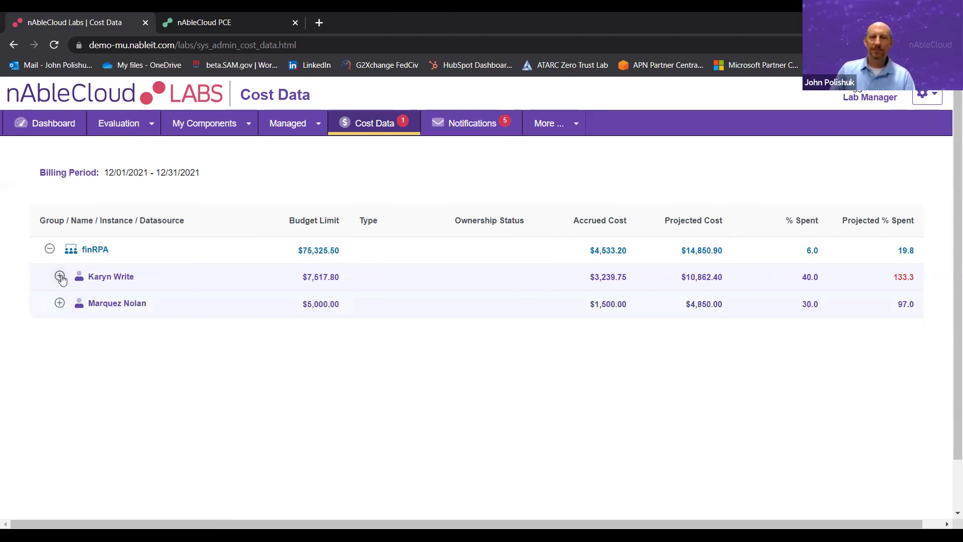
pyautogui.click(573, 129)
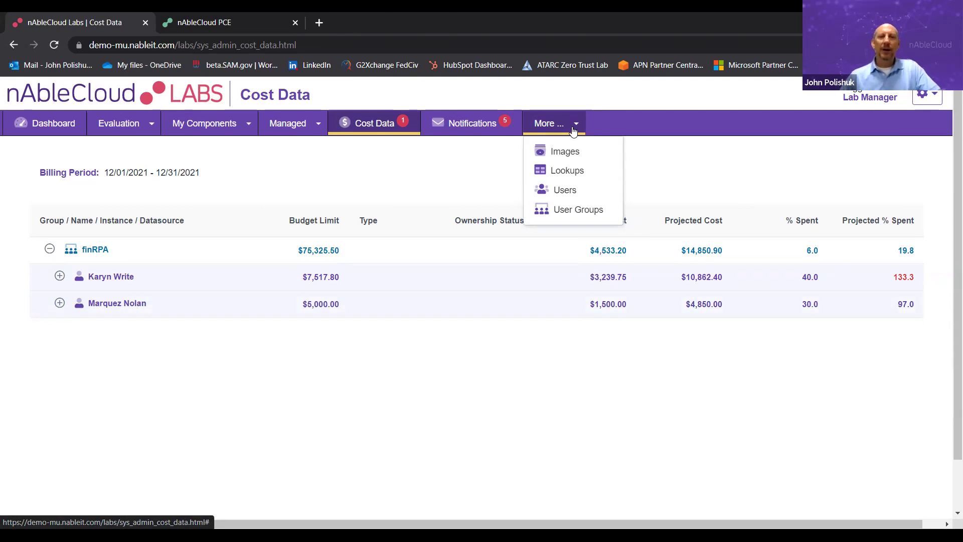
# - View the Images admin page, then go to the Lookups page
pyautogui.click(562, 158)
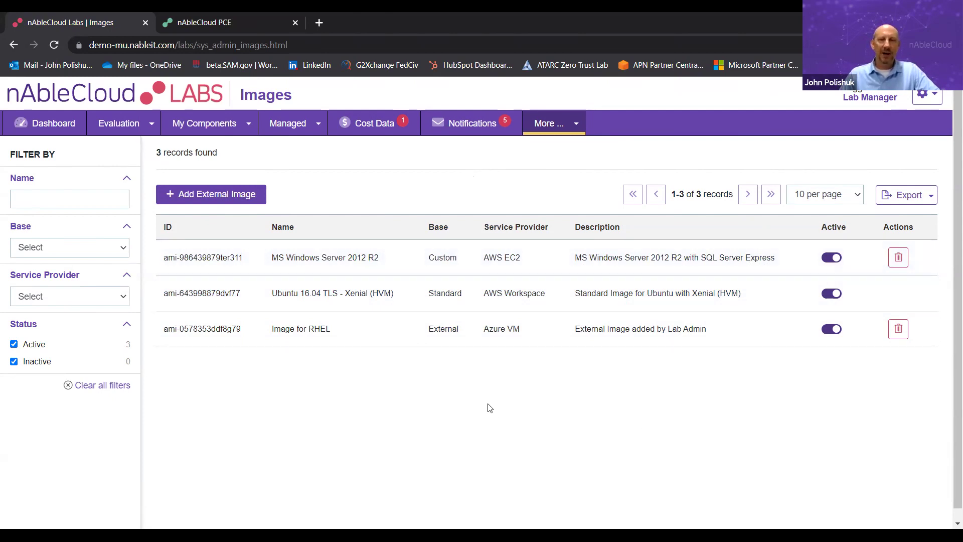
pyautogui.click(578, 126)
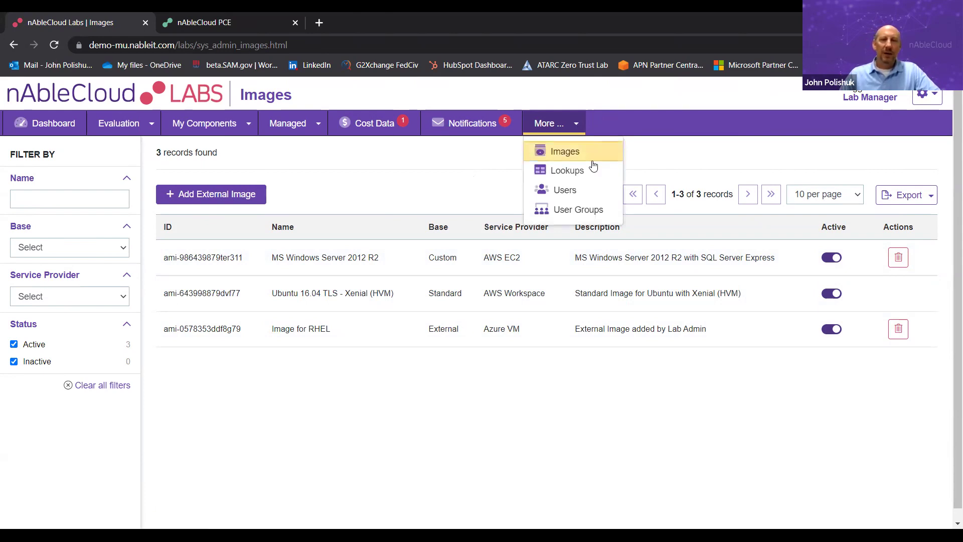
pyautogui.click(567, 171)
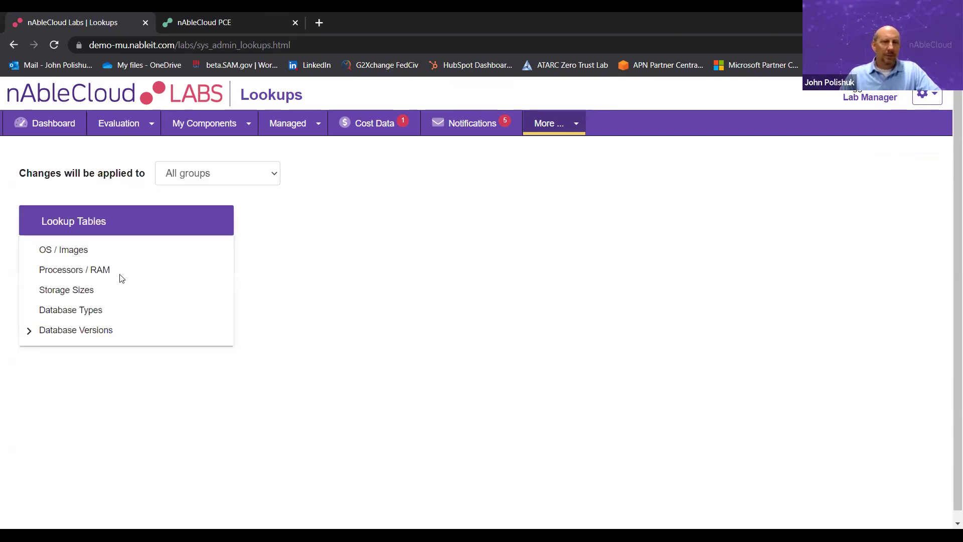
# - Browse the OS/Images, Processors/RAM, Storage Sizes and Database Types lookups, expanding Database Versions
pyautogui.click(51, 251)
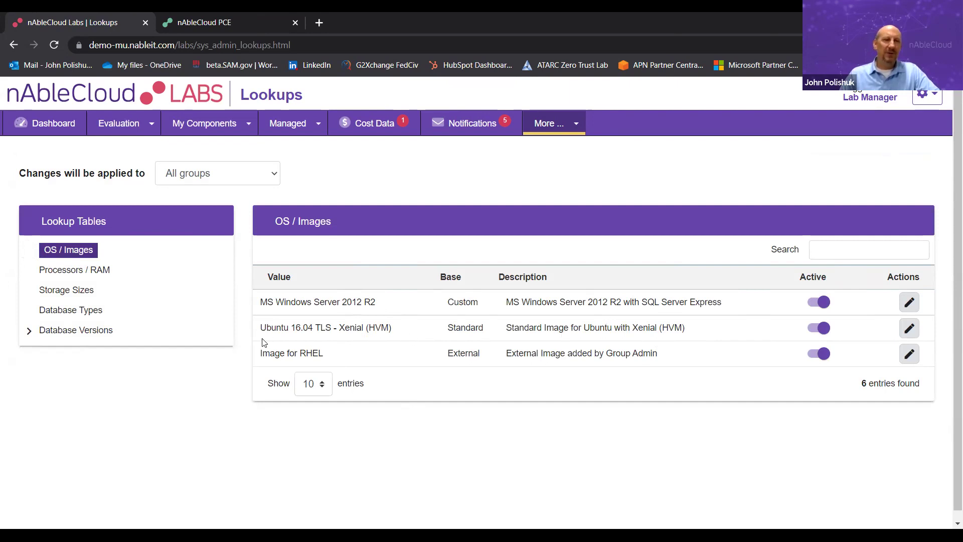
pyautogui.click(104, 276)
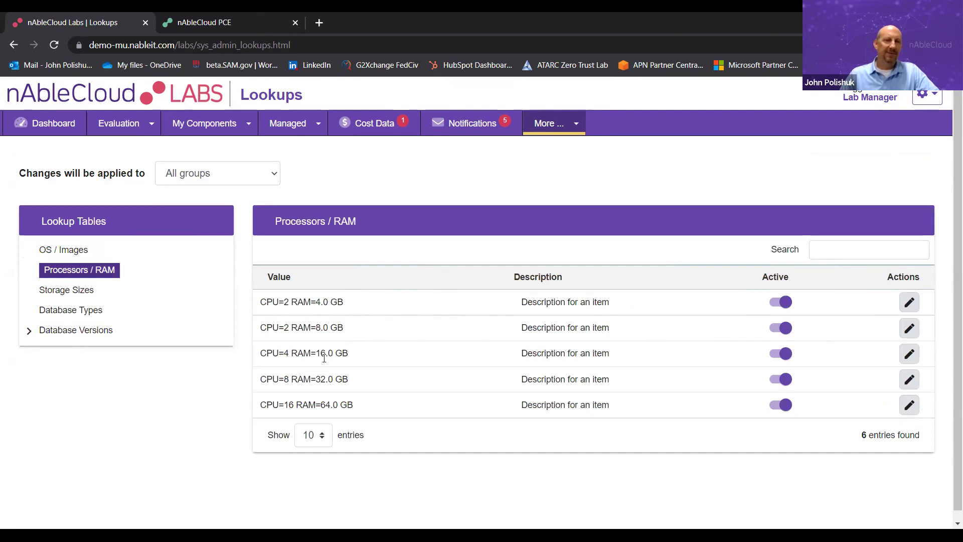
pyautogui.click(51, 294)
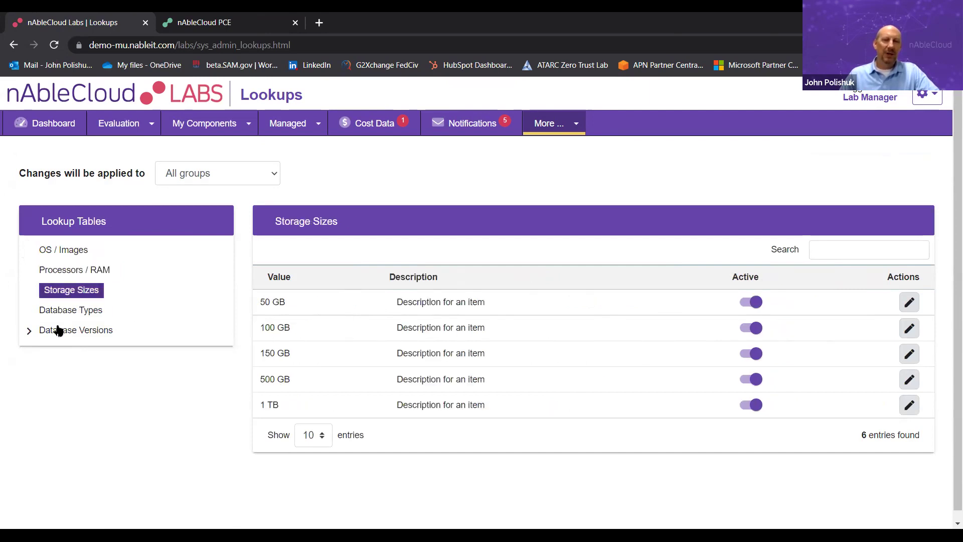
pyautogui.click(88, 311)
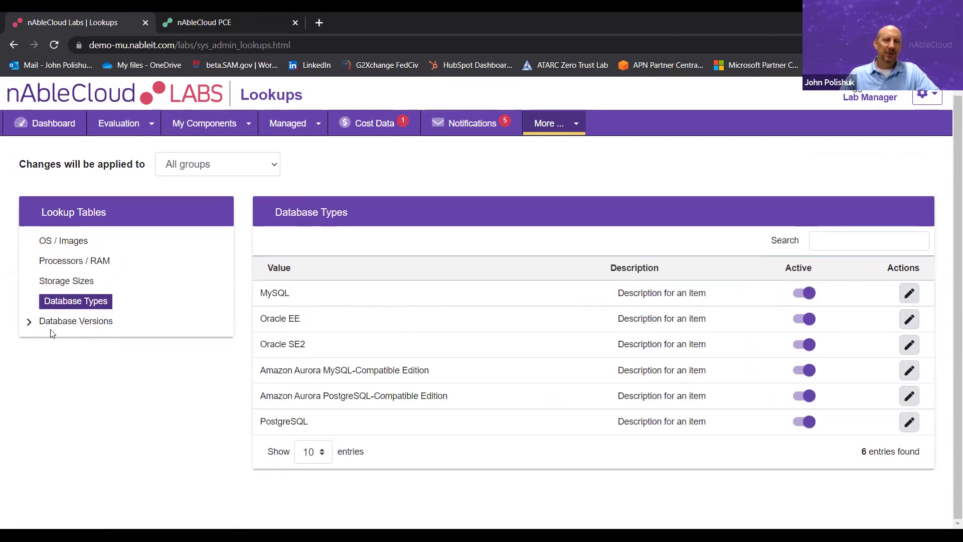
pyautogui.click(29, 324)
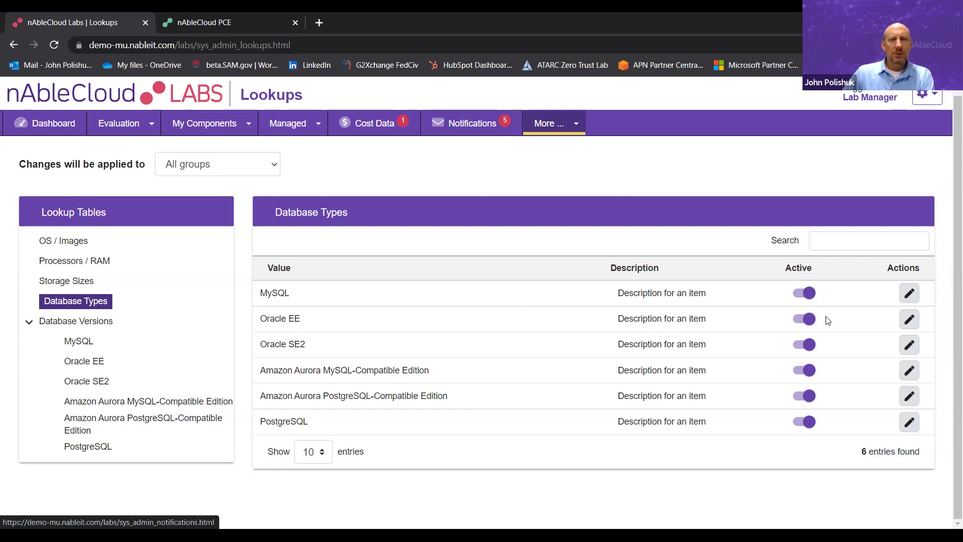
pyautogui.click(212, 22)
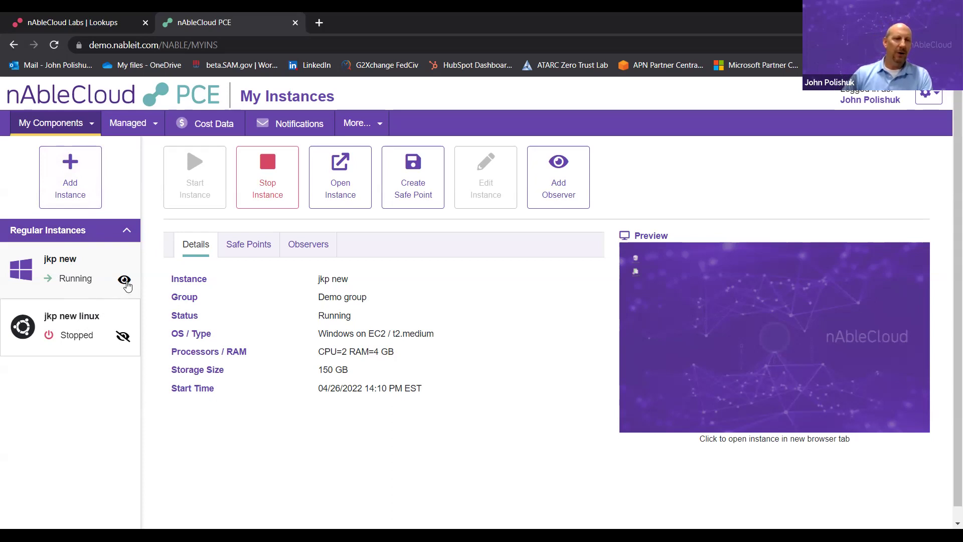
# - Open the stopped jkp new linux instance (Ubuntu, t2.large, 8 GB RAM, 50 GB) in the Edit Instance form
pyautogui.moveTo(127, 285)
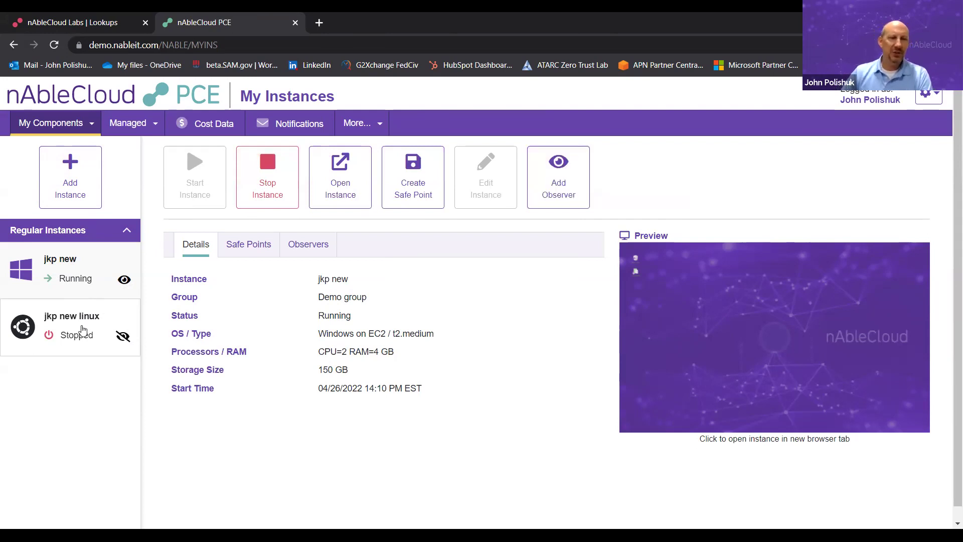
pyautogui.click(82, 330)
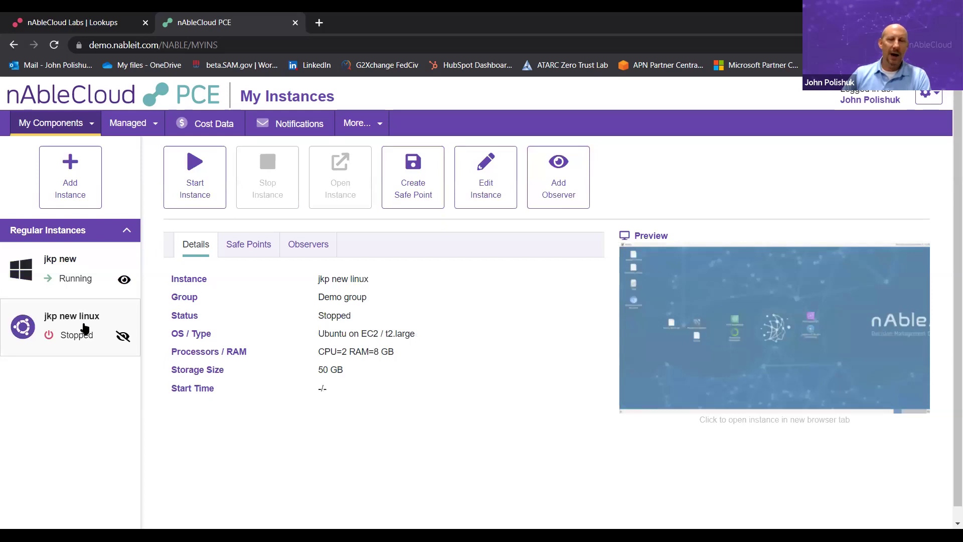
pyautogui.click(482, 189)
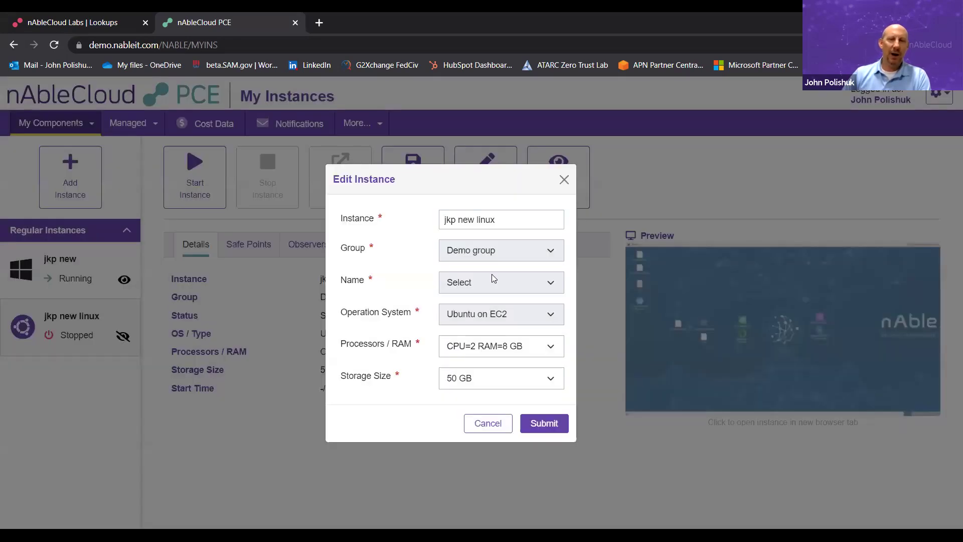
# - Cancel a first edit with processor and 50 GB storage unchanged, then reopen the Edit Instance form
pyautogui.click(495, 352)
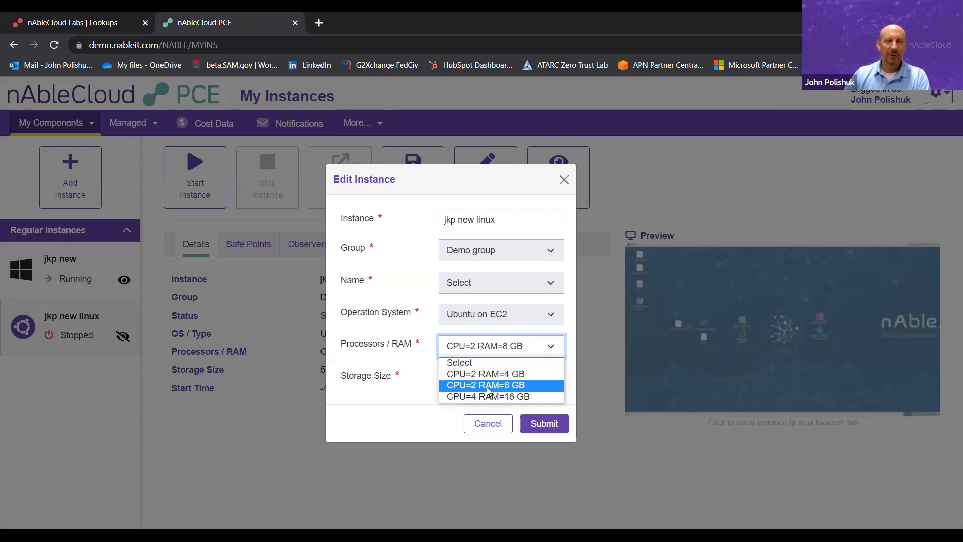
pyautogui.click(498, 384)
pyautogui.click(497, 378)
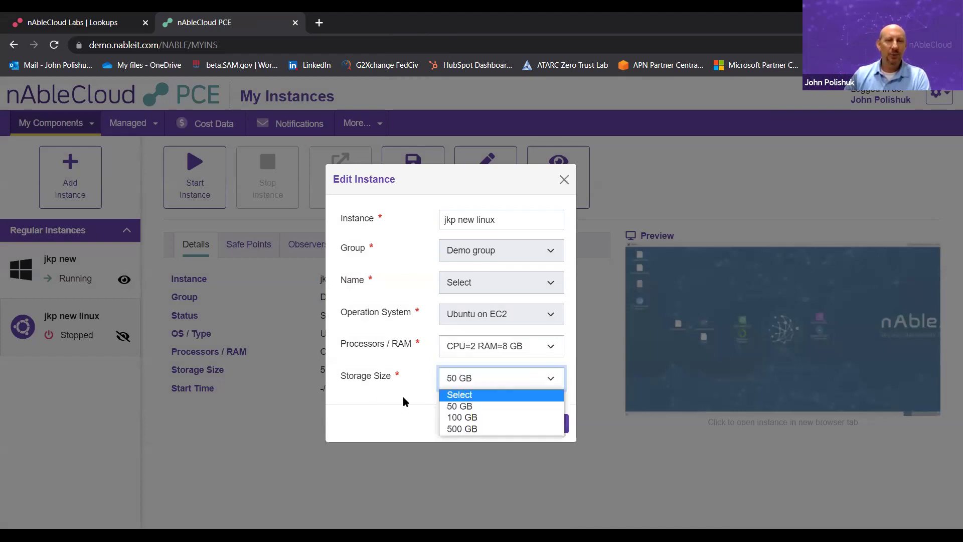
pyautogui.click(402, 400)
pyautogui.click(500, 429)
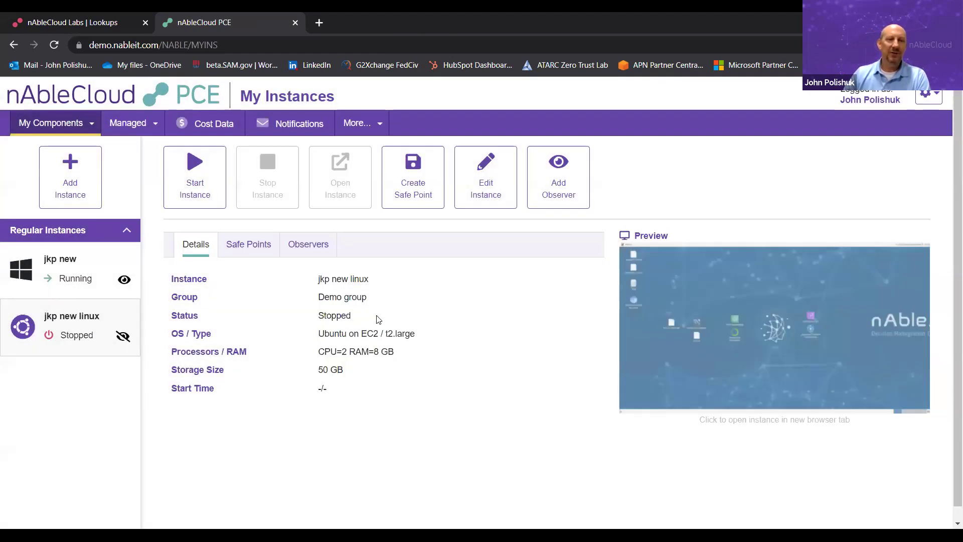
pyautogui.click(426, 193)
pyautogui.click(491, 200)
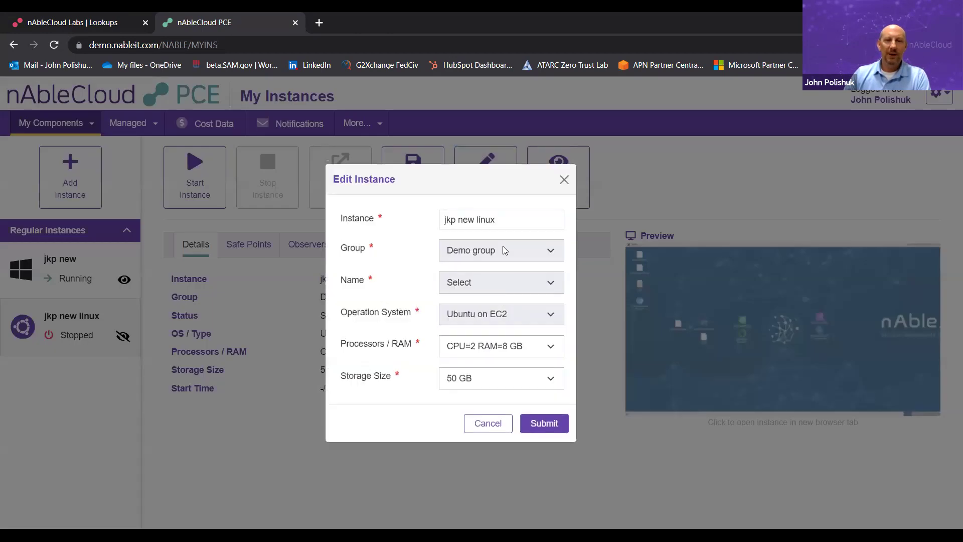
# - Set Processors / RAM to CPU=4 RAM=16 GB and storage to 100 GB, and submit
pyautogui.click(523, 349)
pyautogui.click(516, 395)
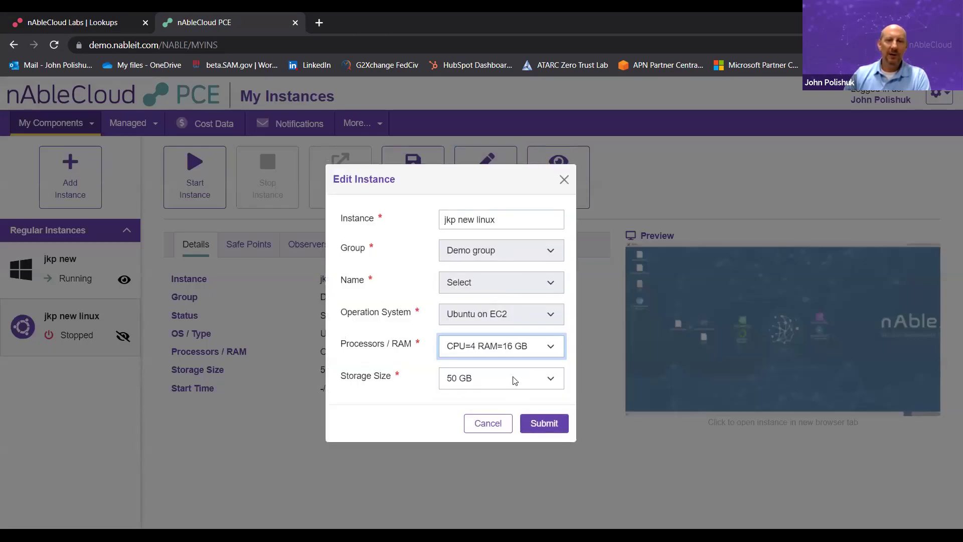
pyautogui.click(514, 380)
pyautogui.click(551, 418)
pyautogui.click(552, 423)
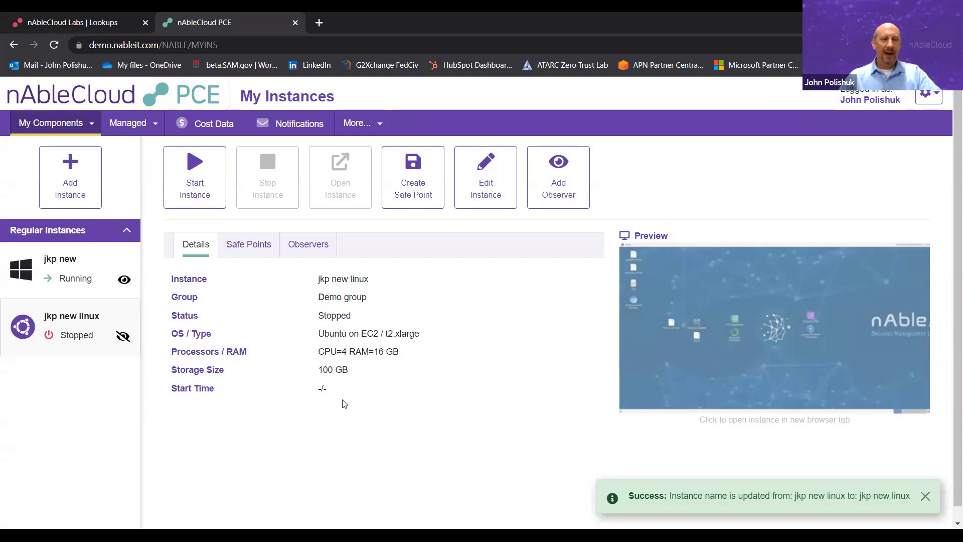
pyautogui.click(188, 178)
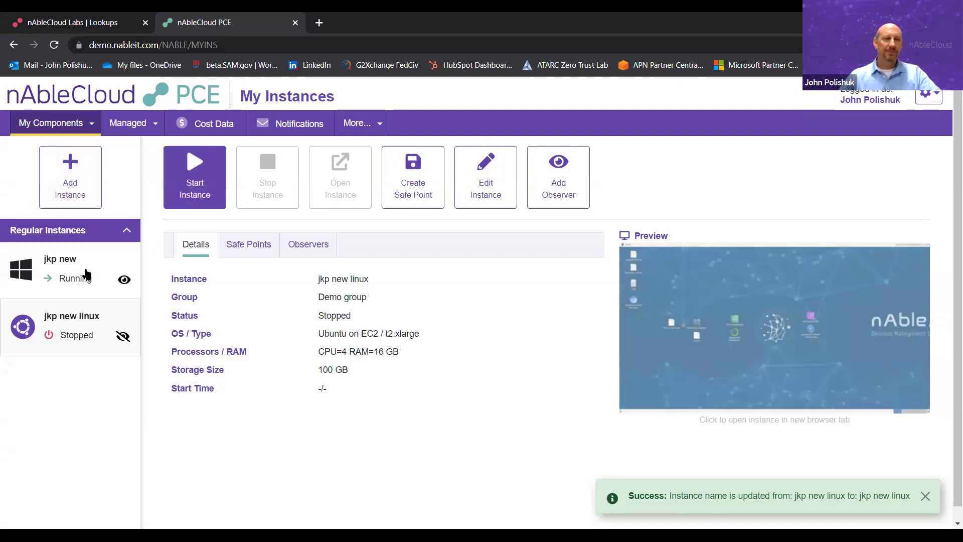
# - Review jkp new's Safe Points, Observers and Details tabs, then launch its remote desktop Preview
pyautogui.click(80, 275)
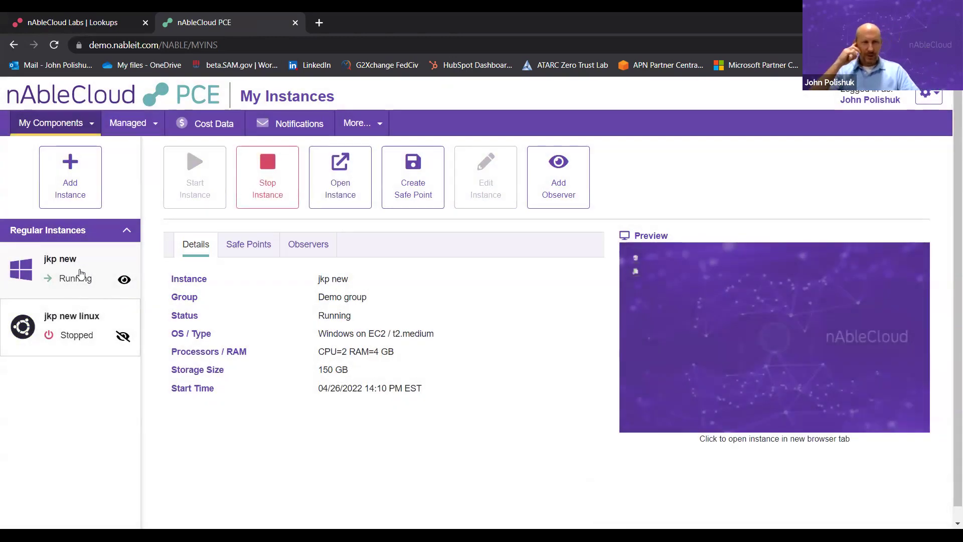
pyautogui.click(247, 244)
pyautogui.click(307, 245)
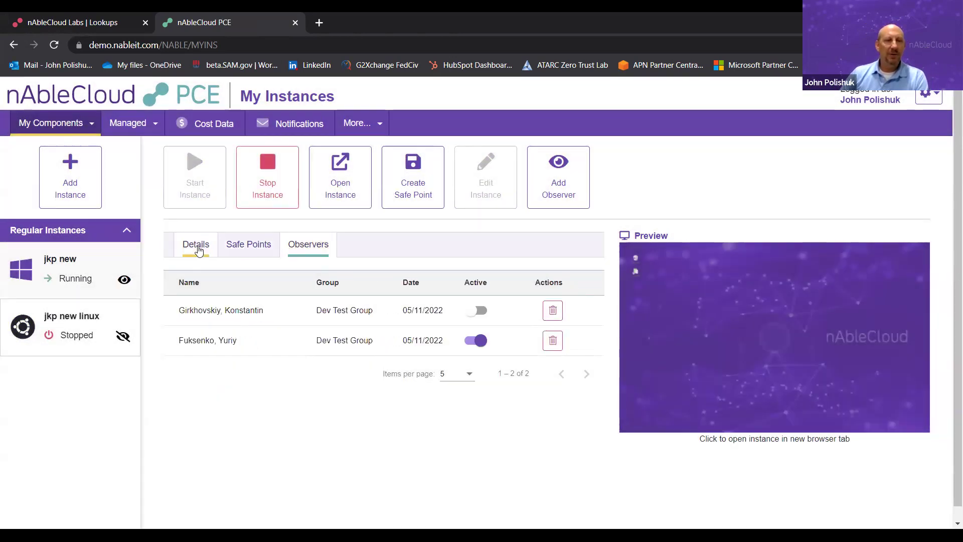
pyautogui.click(195, 244)
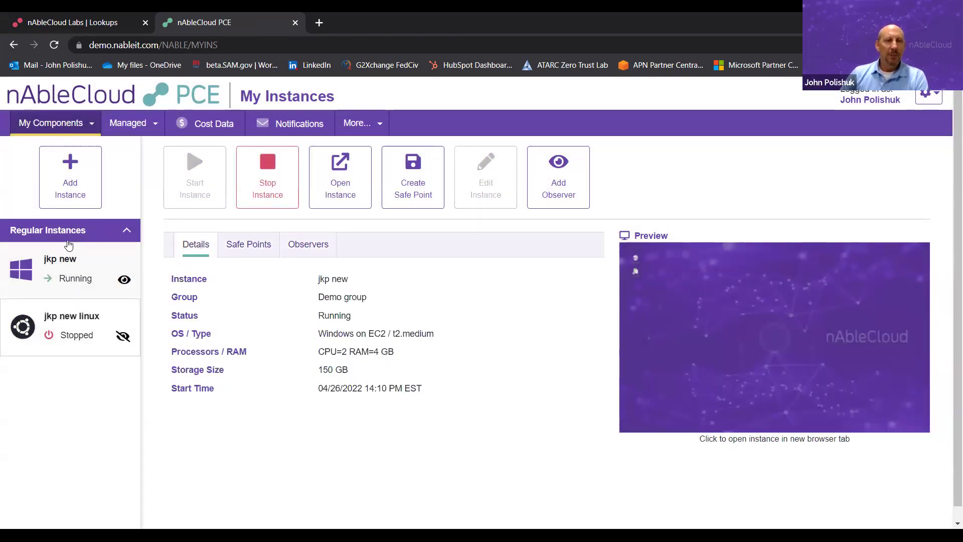
pyautogui.click(765, 321)
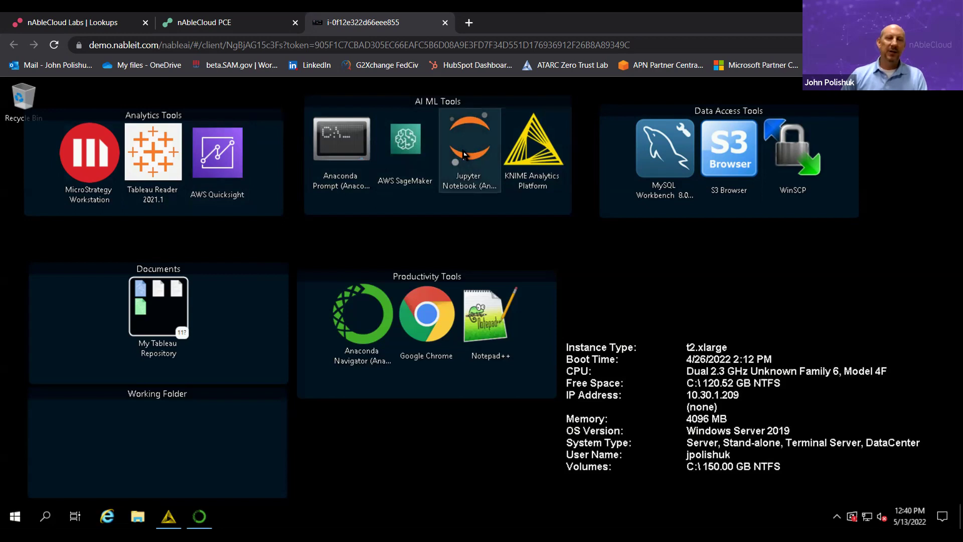
pyautogui.doubleClick(463, 154)
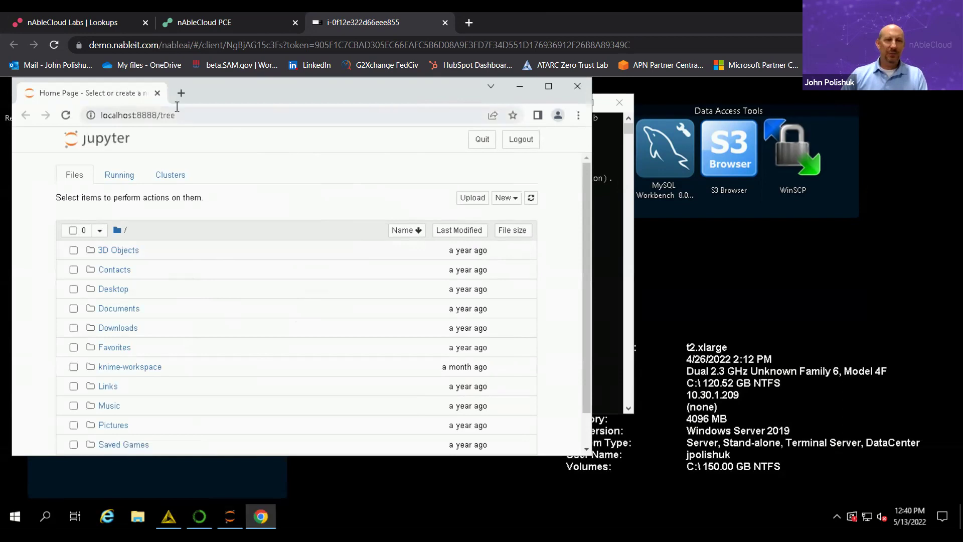
pyautogui.click(576, 90)
pyautogui.click(623, 108)
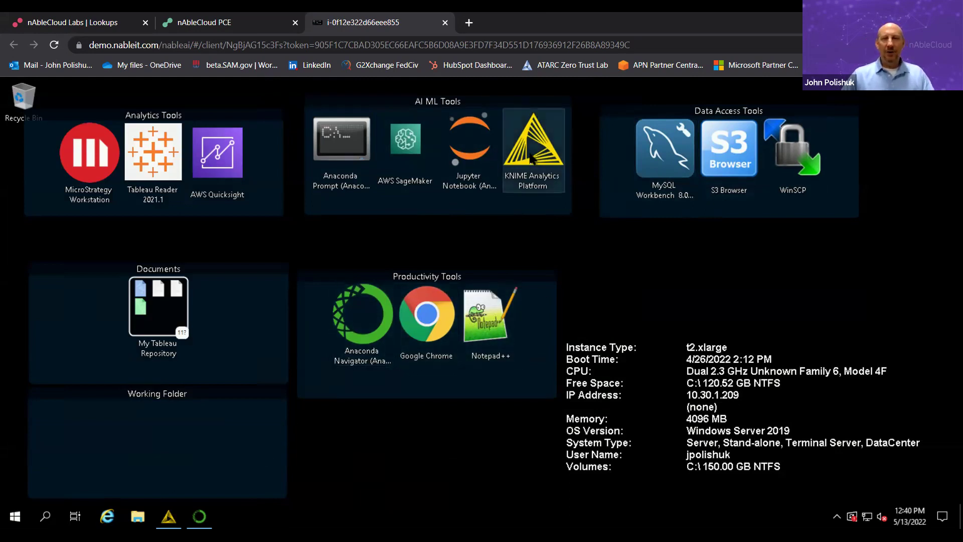
pyautogui.click(165, 521)
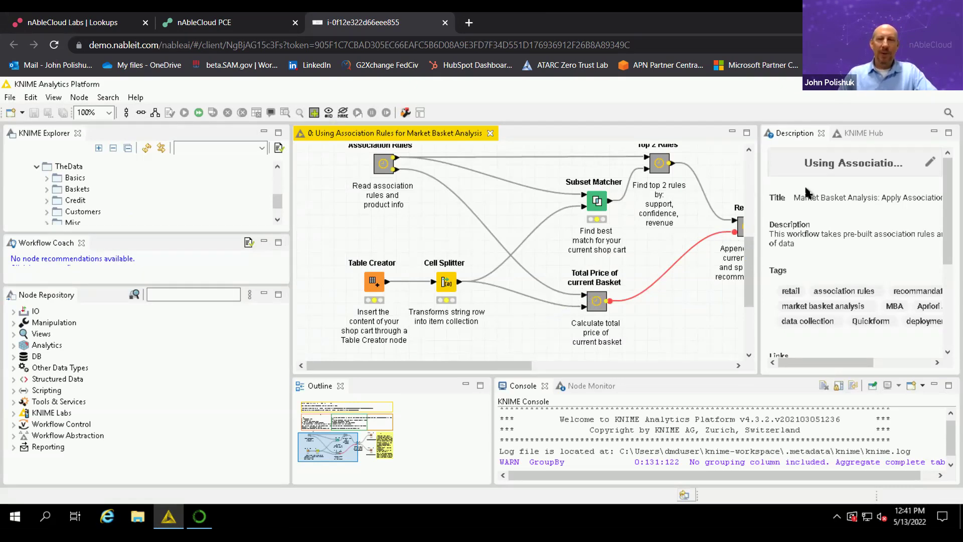
pyautogui.click(891, 91)
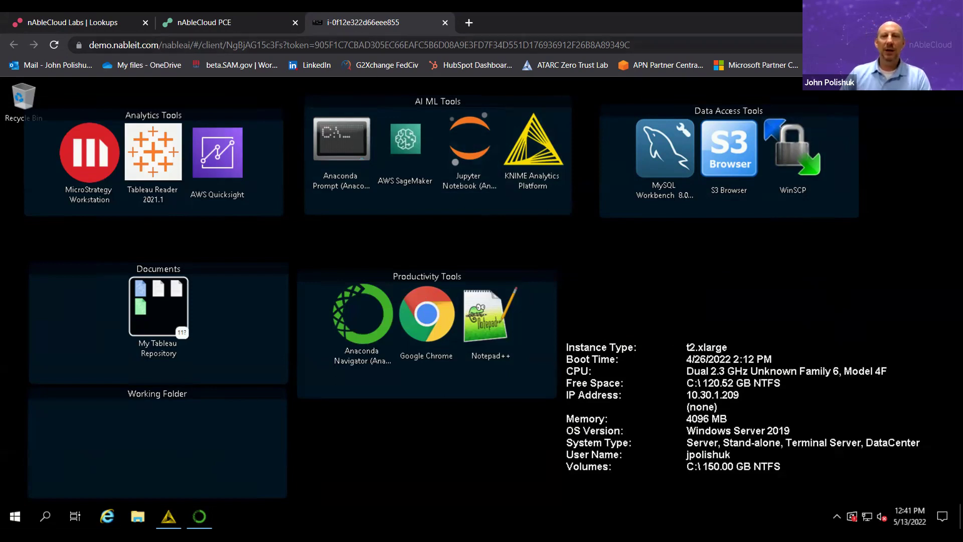
# - Close the remote desktop tab and go to Managed > All Instances
pyautogui.click(444, 22)
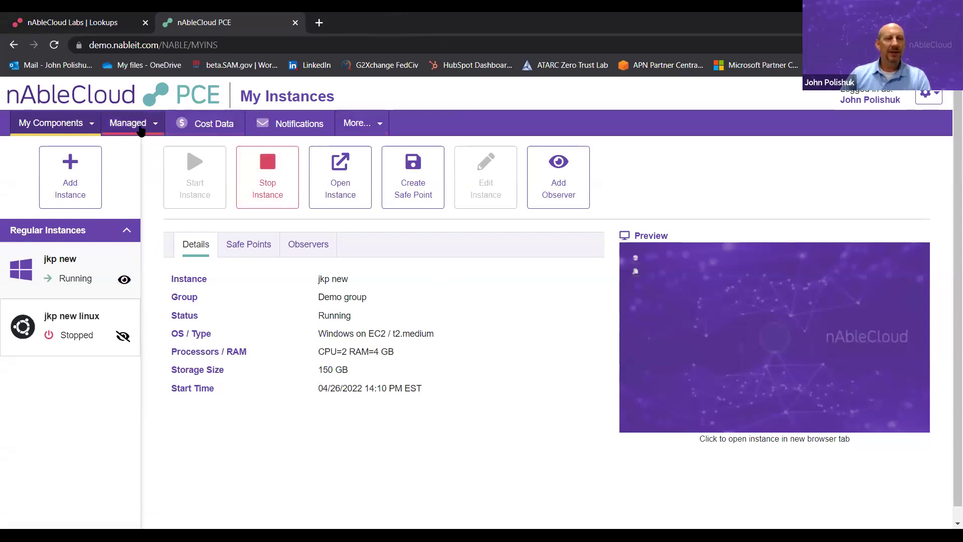
pyautogui.click(369, 124)
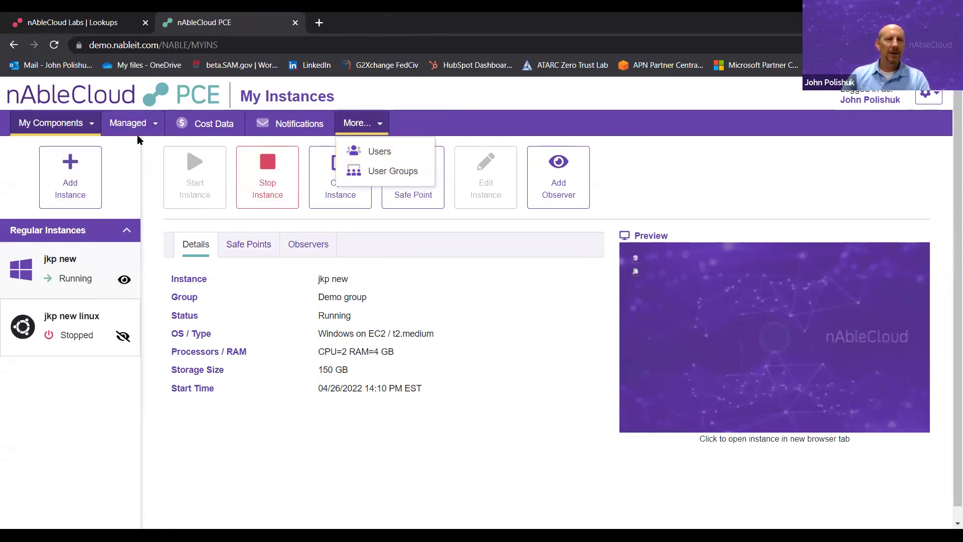
pyautogui.click(146, 123)
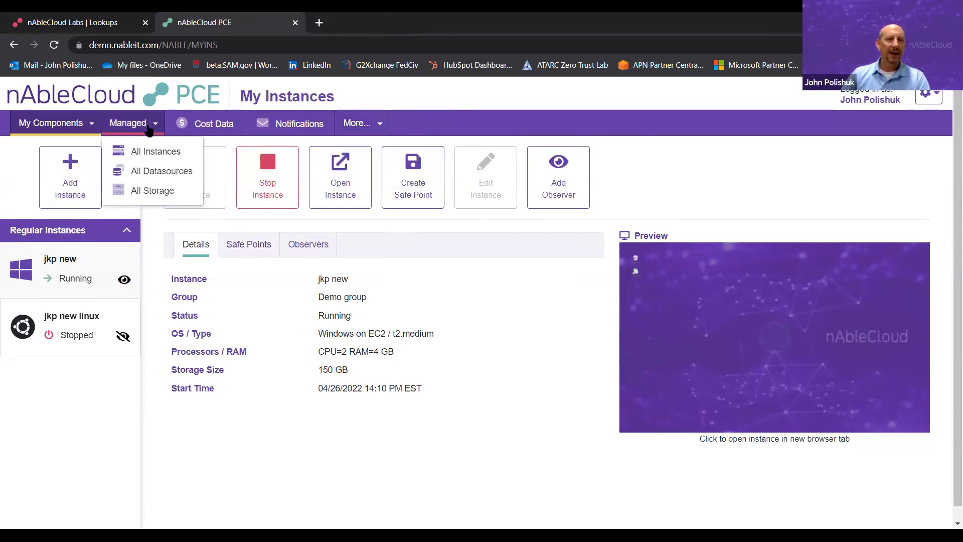
pyautogui.click(168, 161)
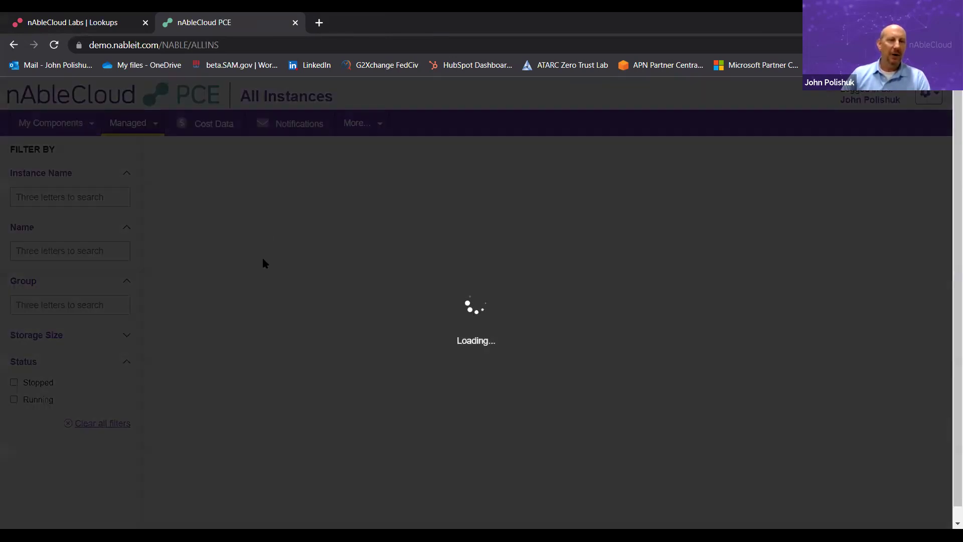